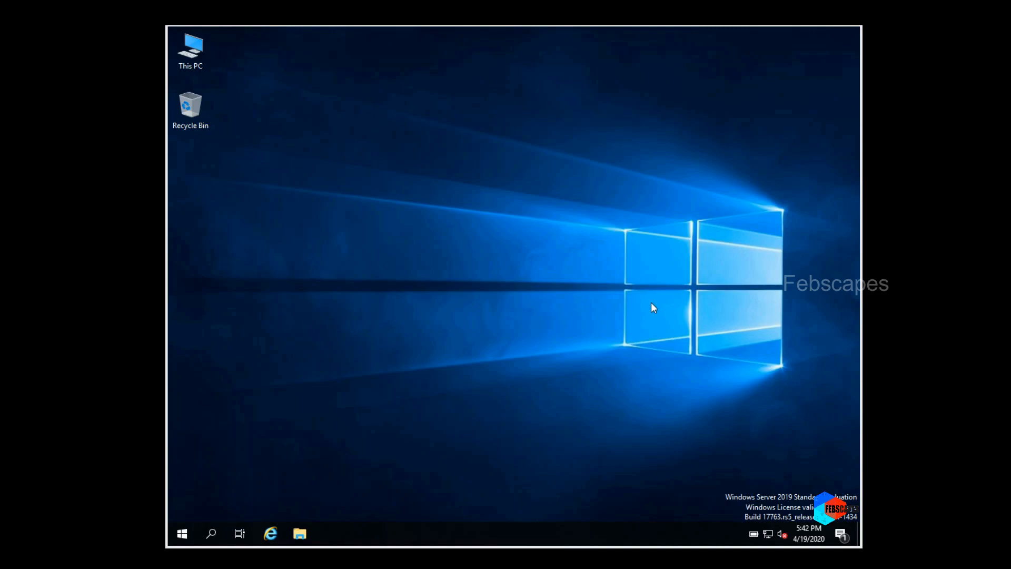
# Open the Internet Protocol Version 4 (TCP/IPv4) properties of the Ethernet adapter through the network settings
pyautogui.rightClick(770, 532)
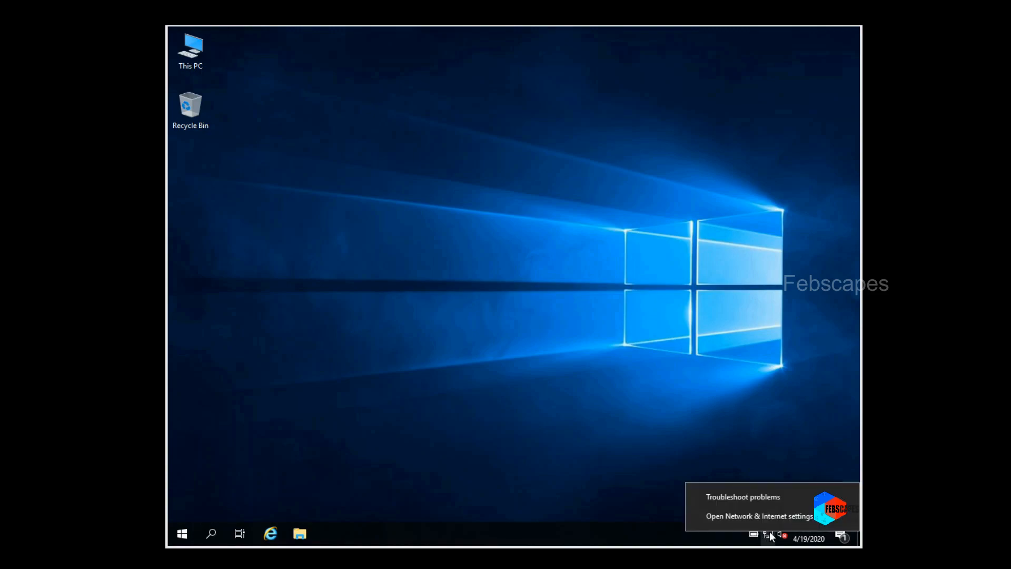
pyautogui.click(726, 518)
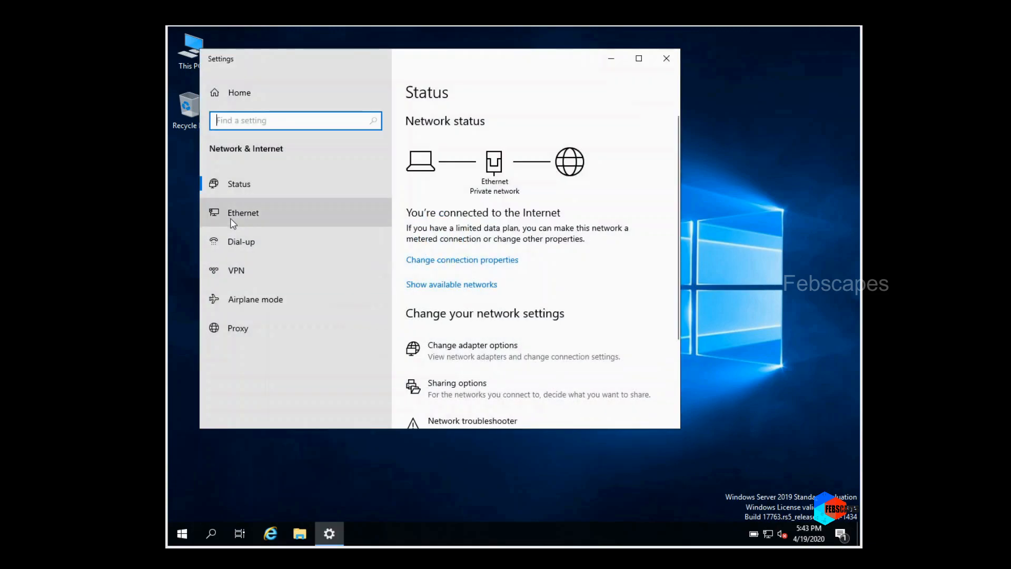
pyautogui.click(267, 213)
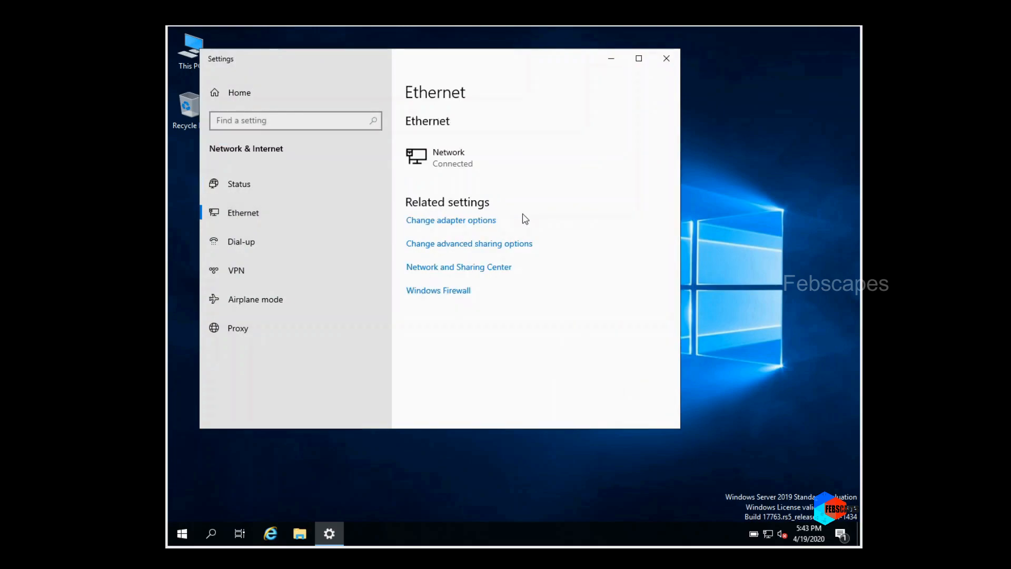
pyautogui.click(441, 228)
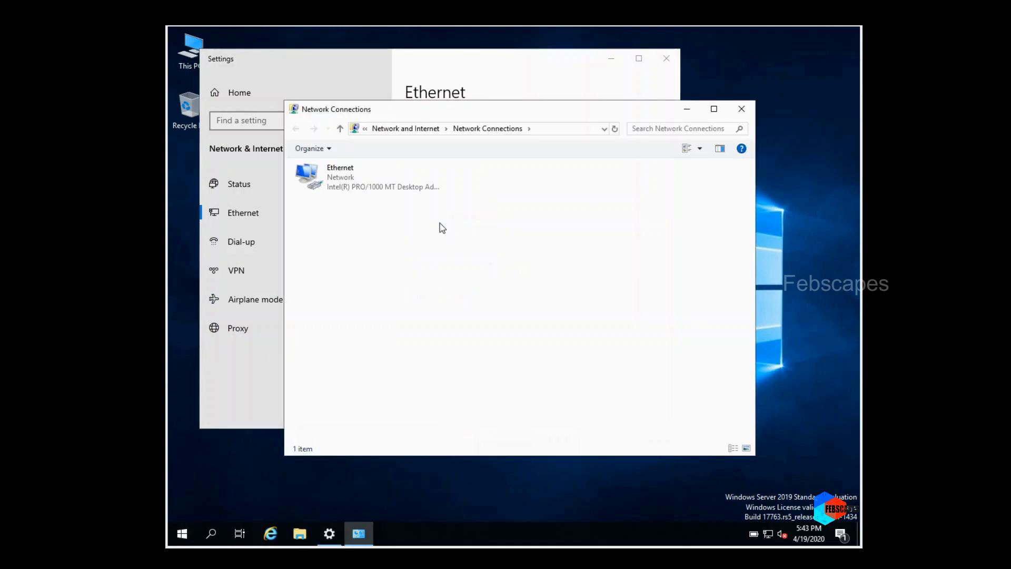
pyautogui.rightClick(343, 179)
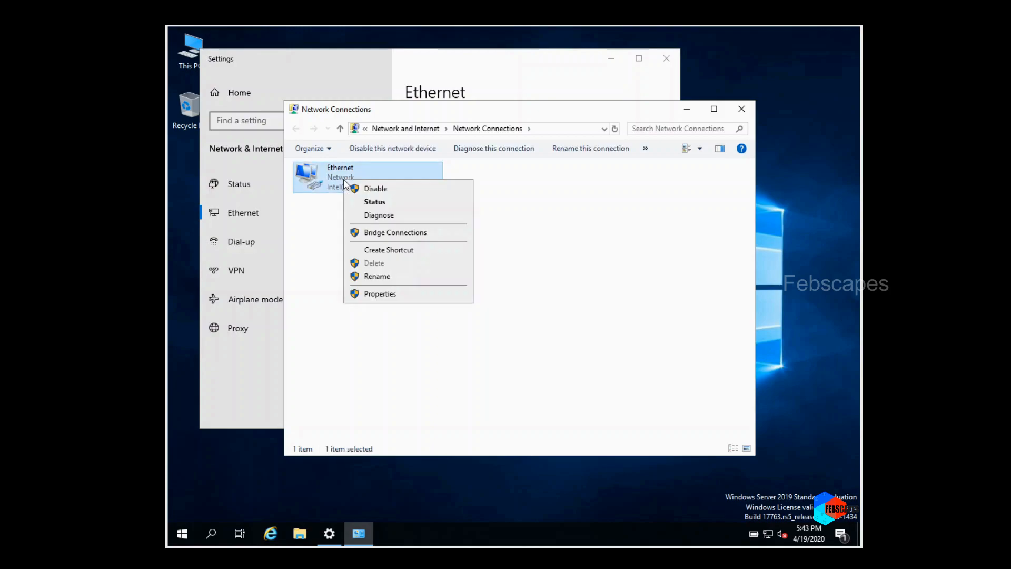
pyautogui.click(378, 294)
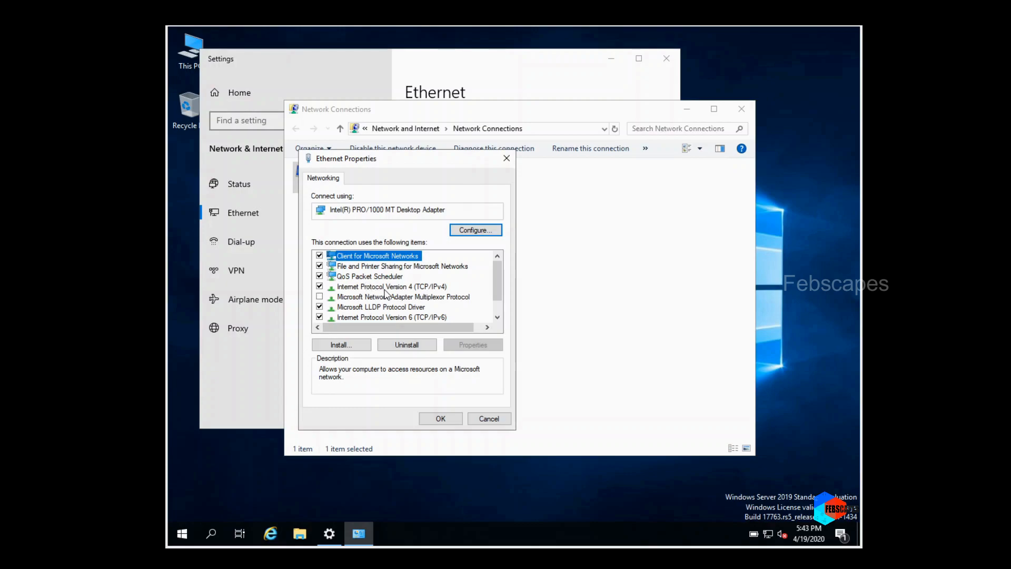
pyautogui.click(385, 288)
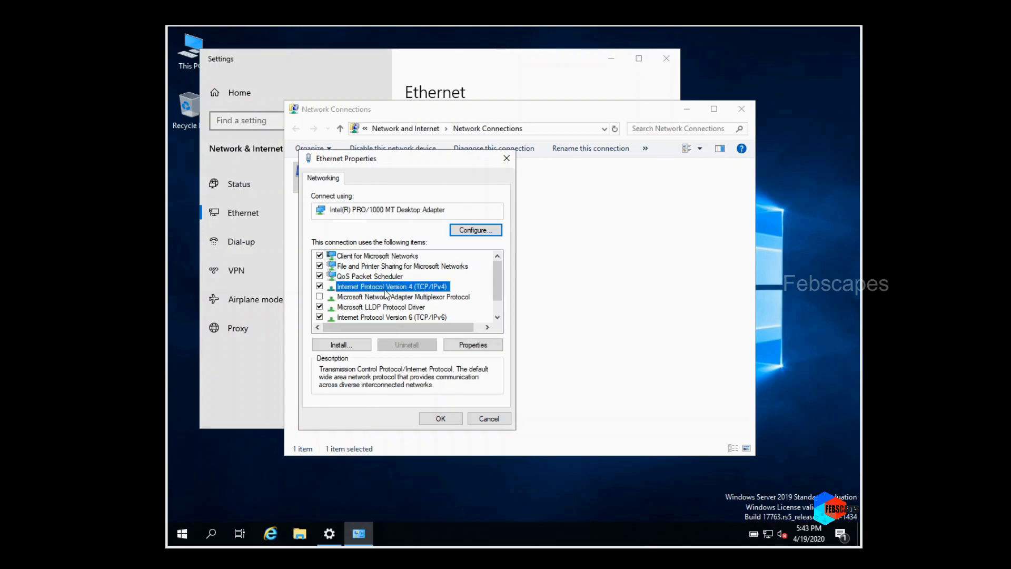
pyautogui.doubleClick(385, 289)
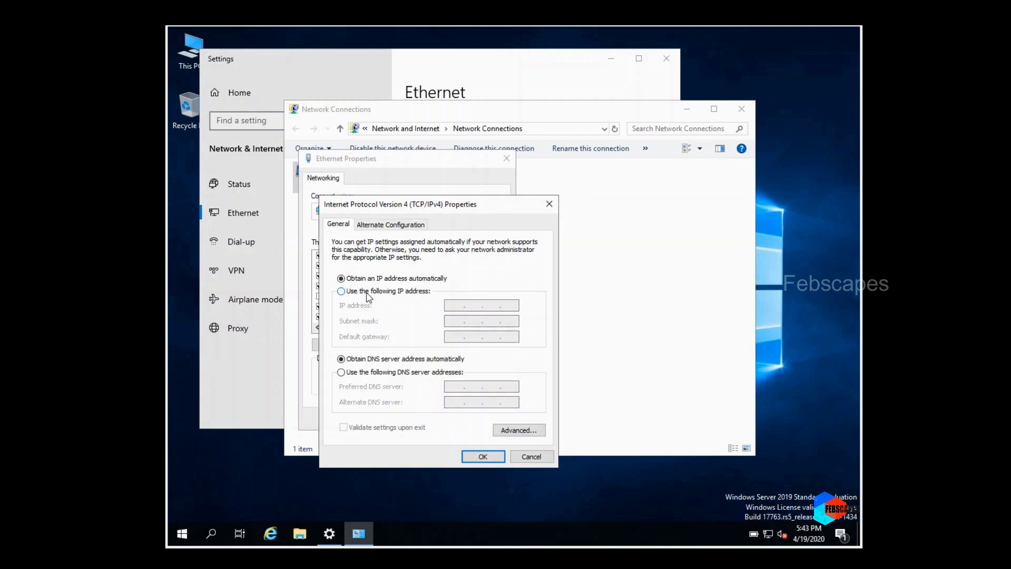
# Switch the adapter to a manual IP address, entering 10.0.2.15 with the default subnet mask
pyautogui.click(392, 292)
pyautogui.click(450, 305)
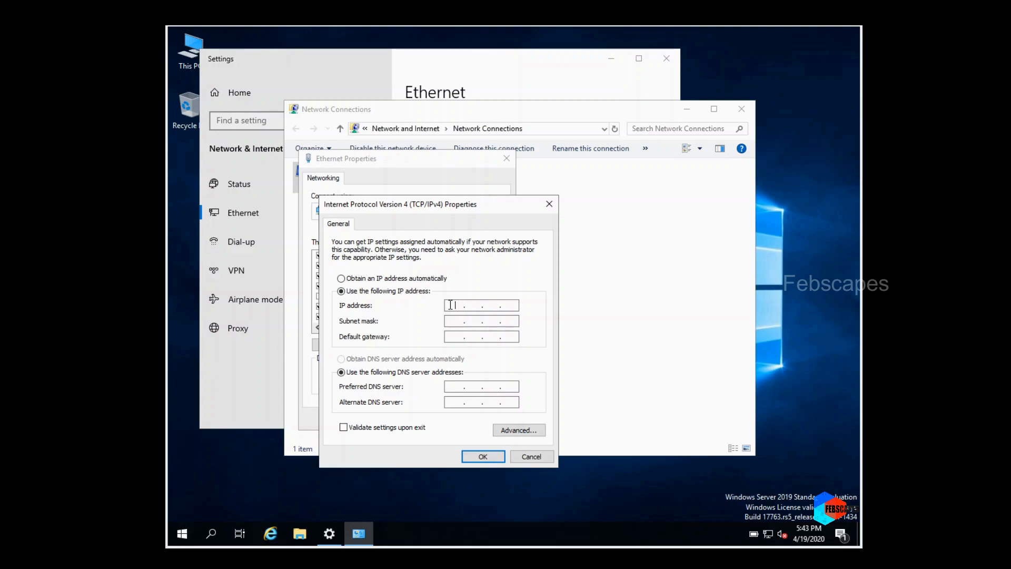
pyautogui.write('10')
pyautogui.write('0')
pyautogui.write('2.15')
pyautogui.press('Tab')
pyautogui.press('Tab')
# Set the default gateway to 10.0.2.2 and preferred DNS server to 10.0.2.15, apply the settings and clear the network windows away
pyautogui.write('10')
pyautogui.write('.')
pyautogui.write('0.')
pyautogui.write('2.')
pyautogui.write('2')
pyautogui.write('1')
pyautogui.write('0 . ')
pyautogui.write('0 ')
pyautogui.write('. 2 . 15')
pyautogui.click(481, 455)
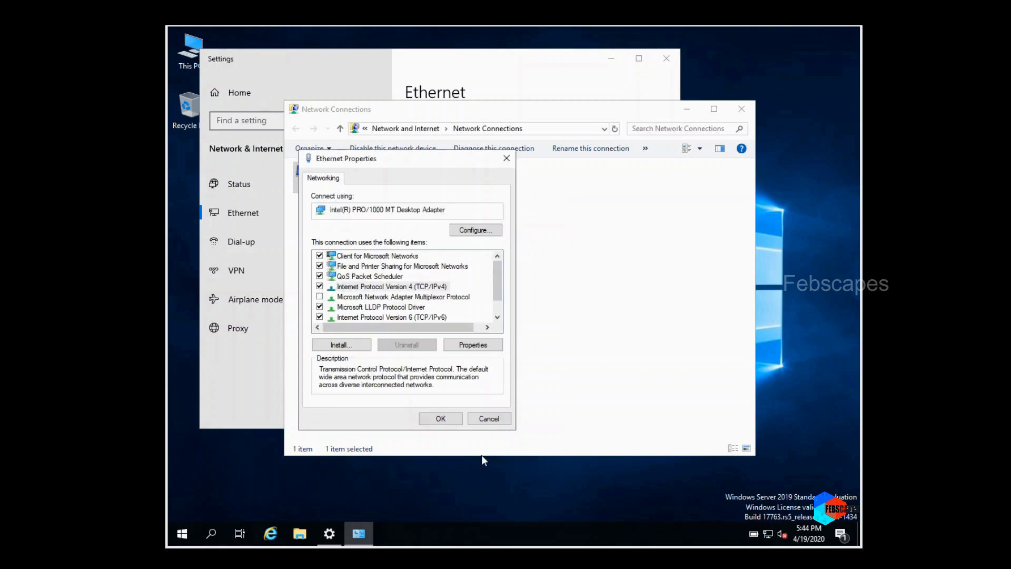
pyautogui.click(440, 418)
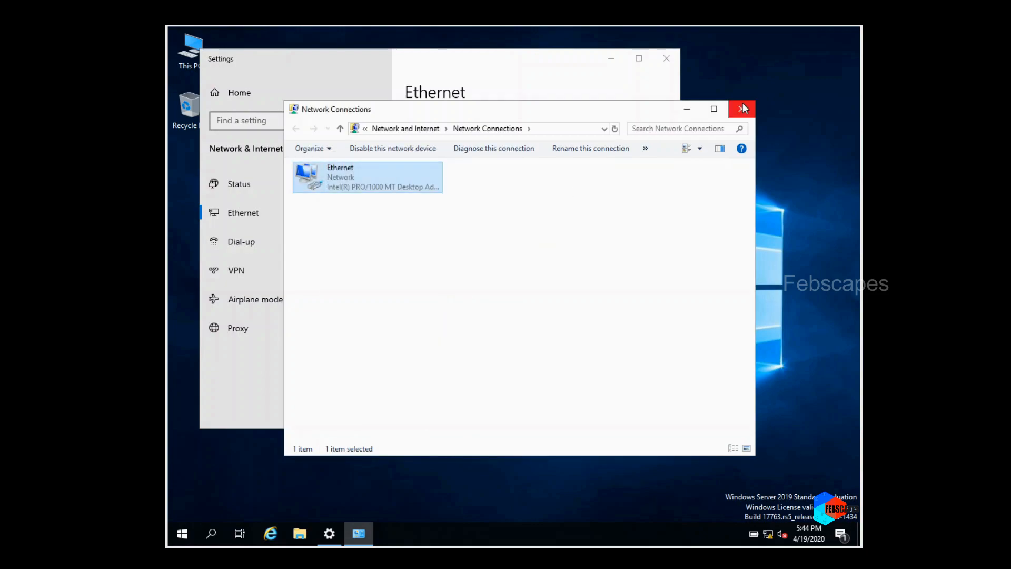
pyautogui.click(742, 109)
pyautogui.click(611, 59)
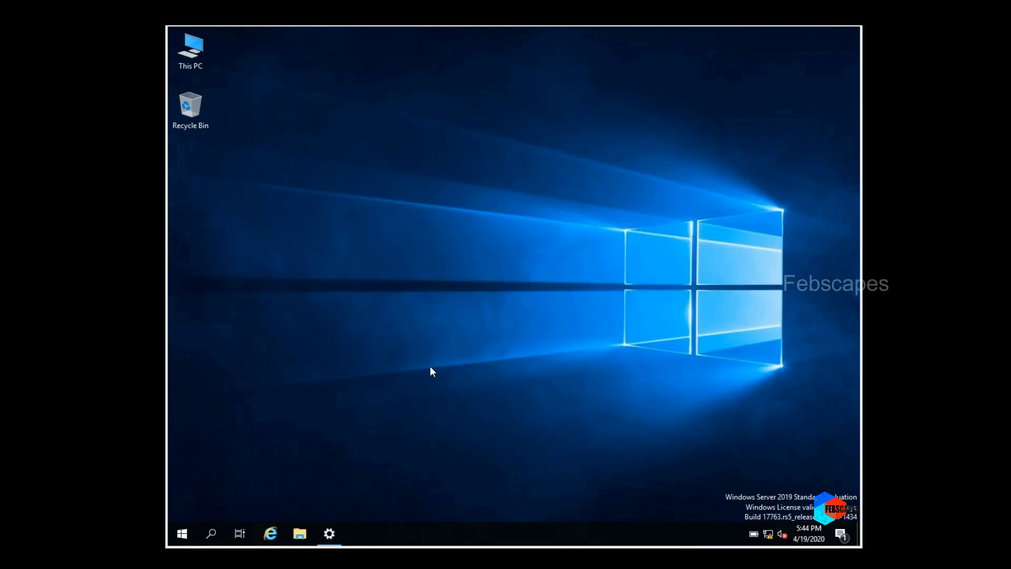
# Rename the computer to Domainpc in the system properties, keeping it in its workgroup
pyautogui.rightClick(196, 45)
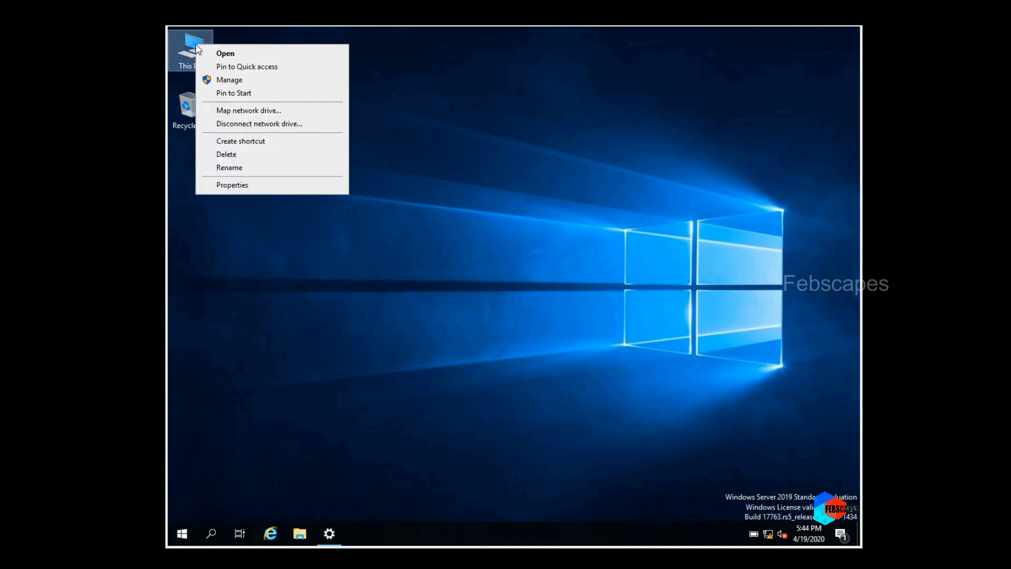
pyautogui.click(253, 186)
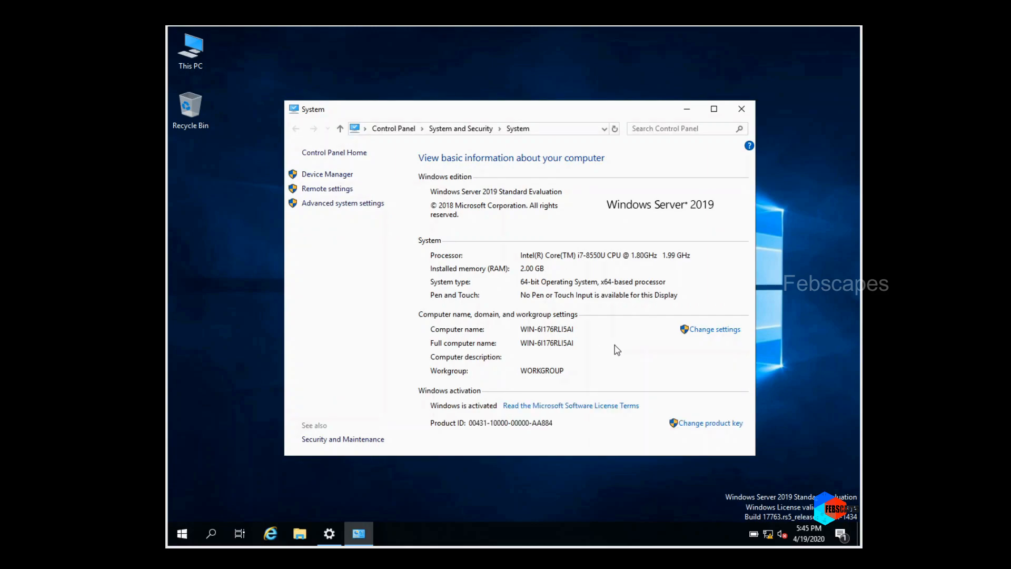
pyautogui.click(723, 331)
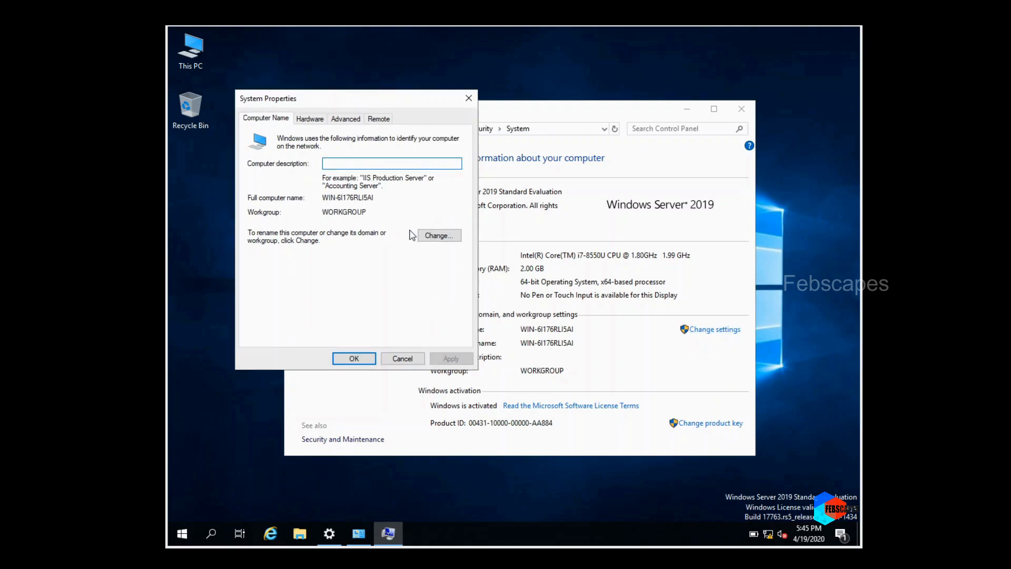
pyautogui.click(443, 238)
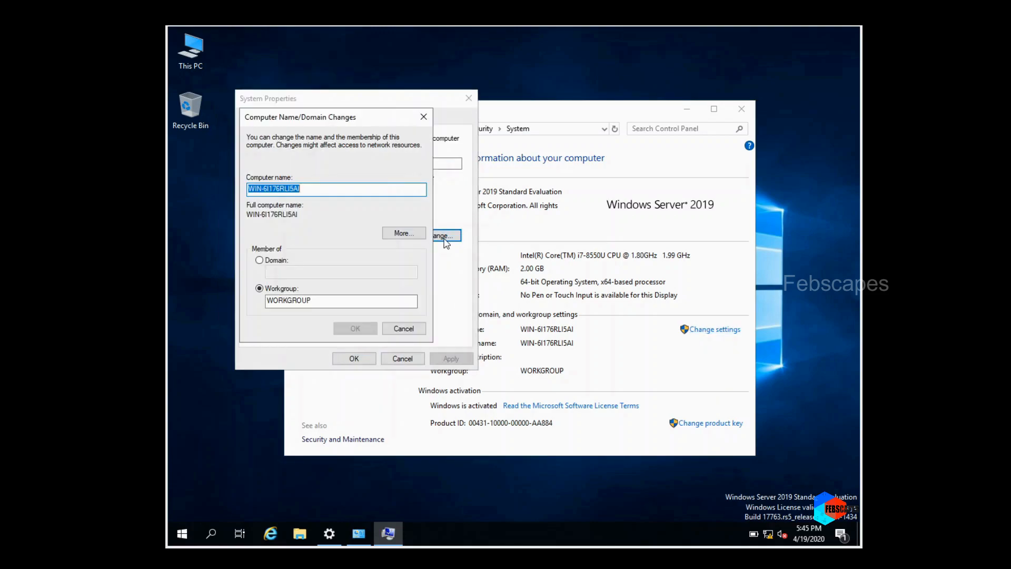
pyautogui.click(315, 188)
pyautogui.moveTo(327, 189); pyautogui.dragTo(225, 197)
pyautogui.write('Domainpc')
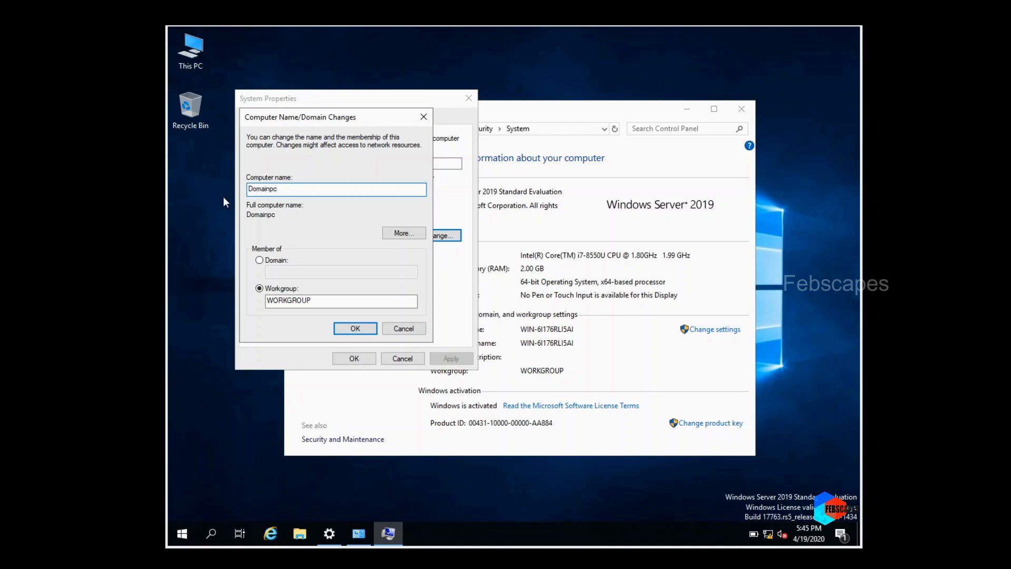
pyautogui.click(348, 330)
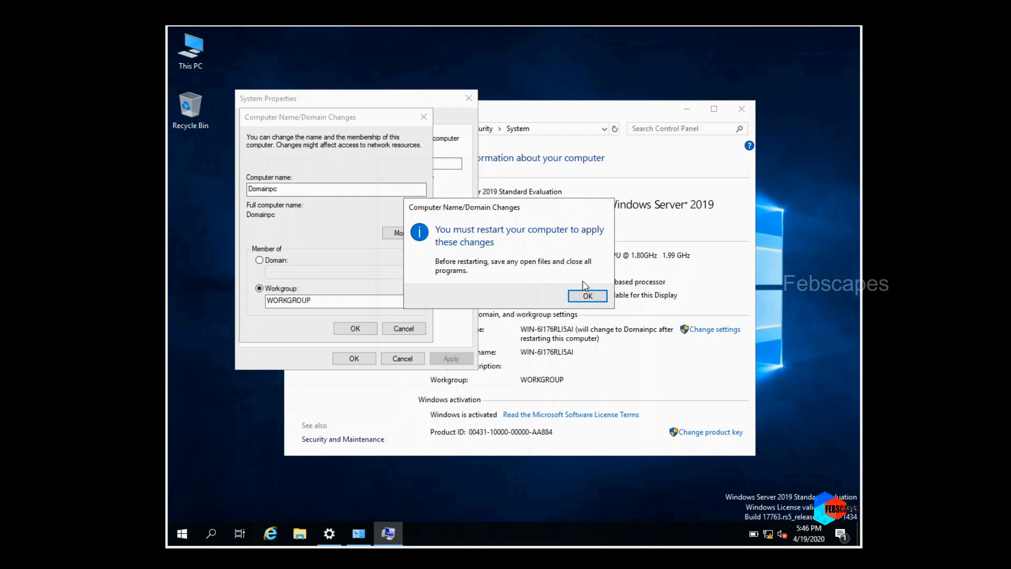
pyautogui.click(595, 296)
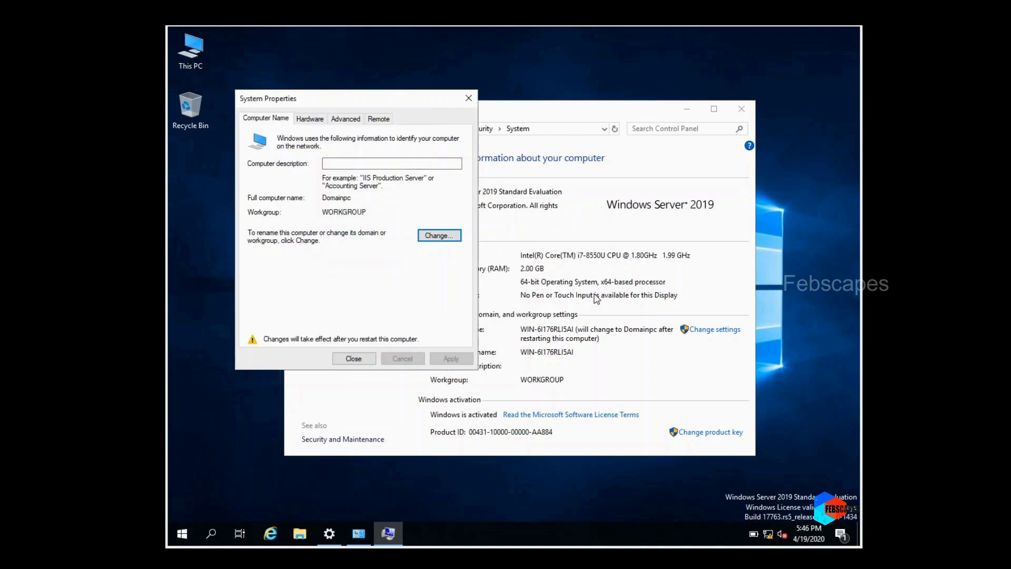
# Restart the server to apply the new name and sign back in with the Administrator account's password
pyautogui.click(353, 359)
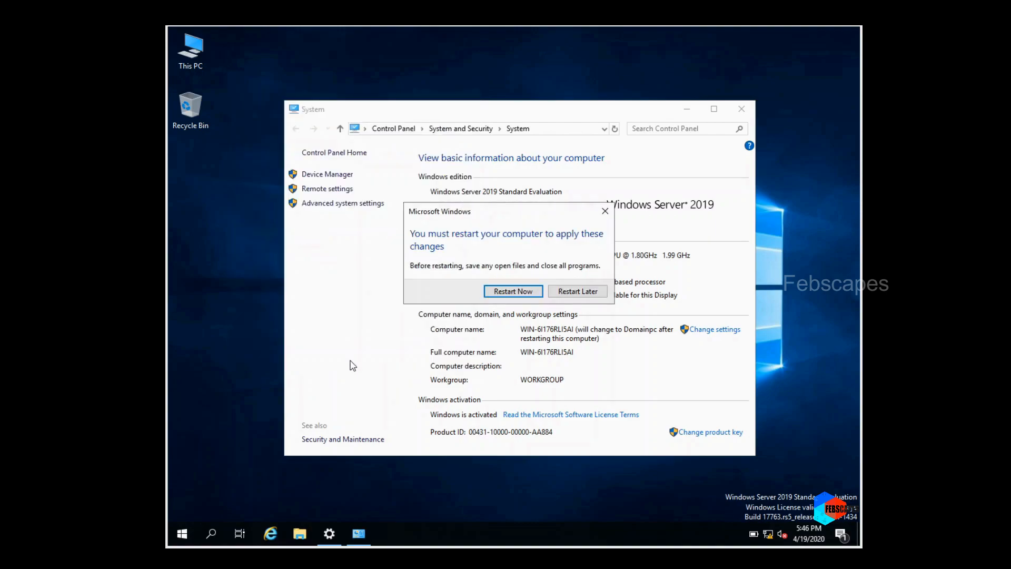
pyautogui.click(525, 292)
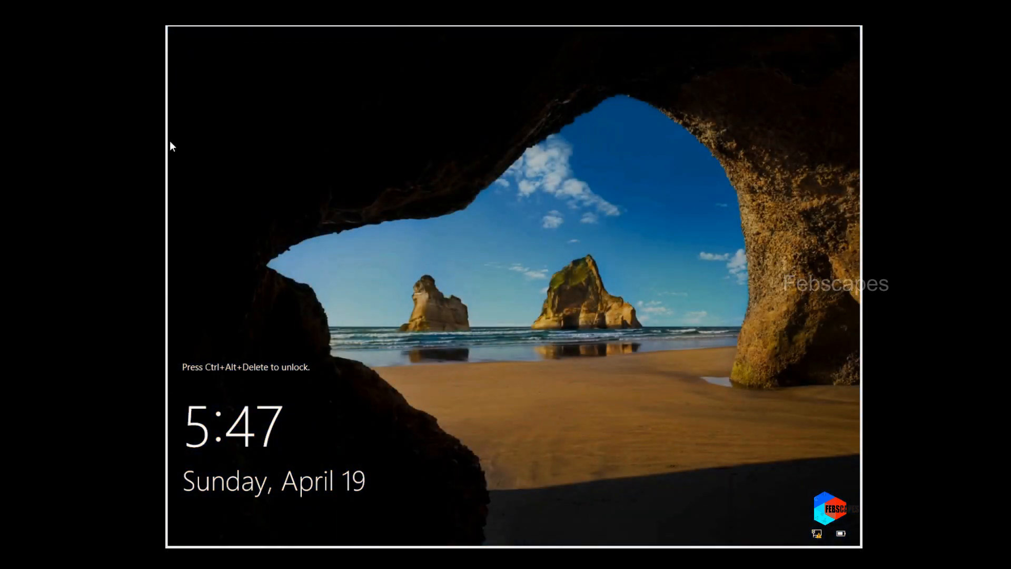
pyautogui.hotkey('ctrl', 'alt', 'Delete')
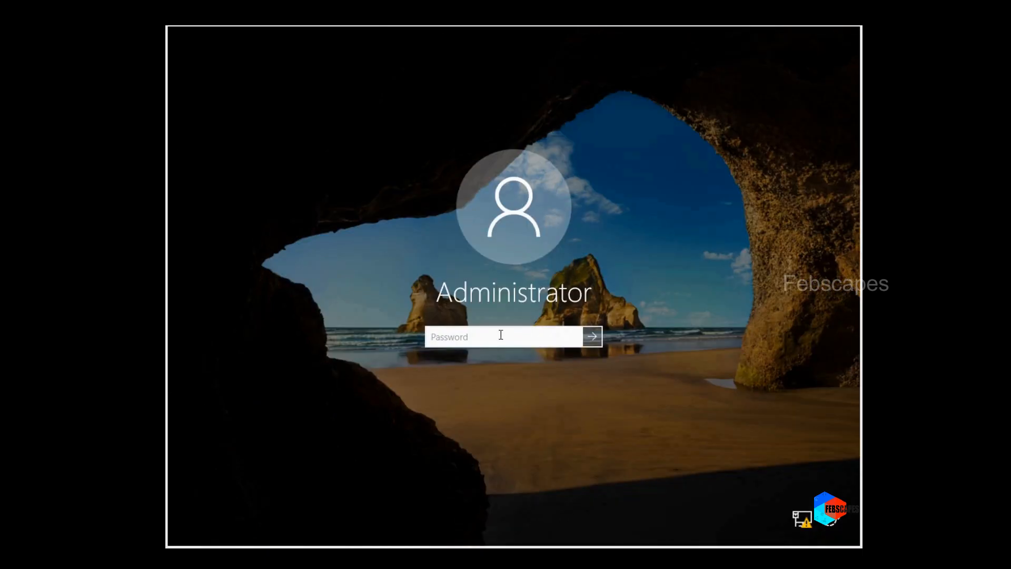
pyautogui.write('********')
pyautogui.press('Return')
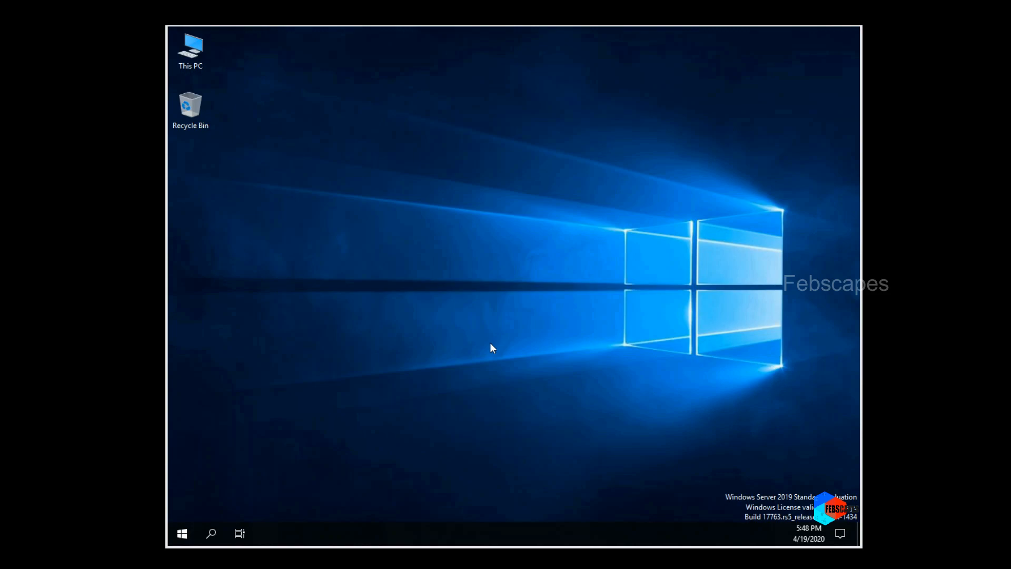
# Check the computer name in This PC's system information and close the window
pyautogui.click(185, 36)
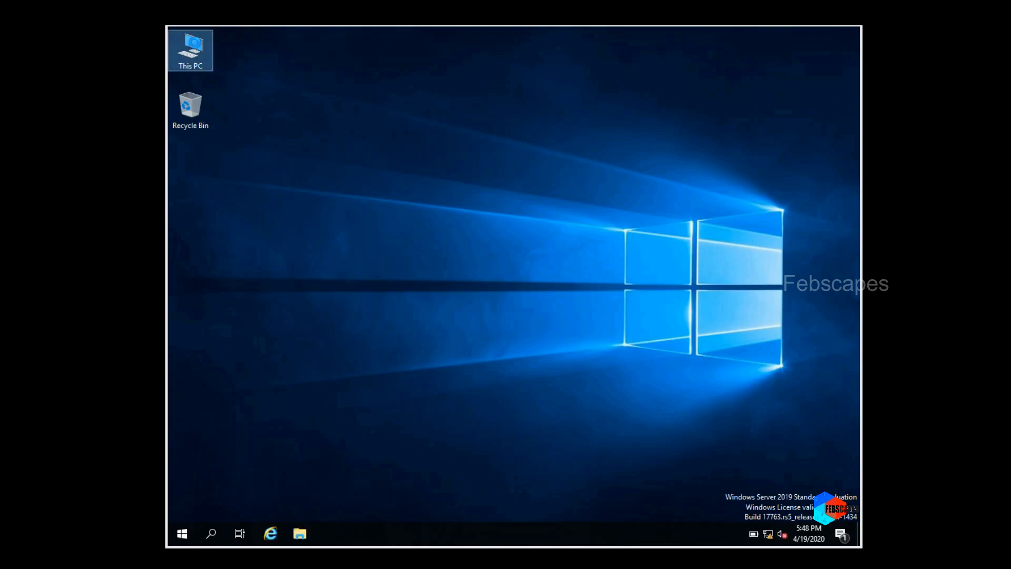
pyautogui.rightClick(195, 42)
pyautogui.click(236, 186)
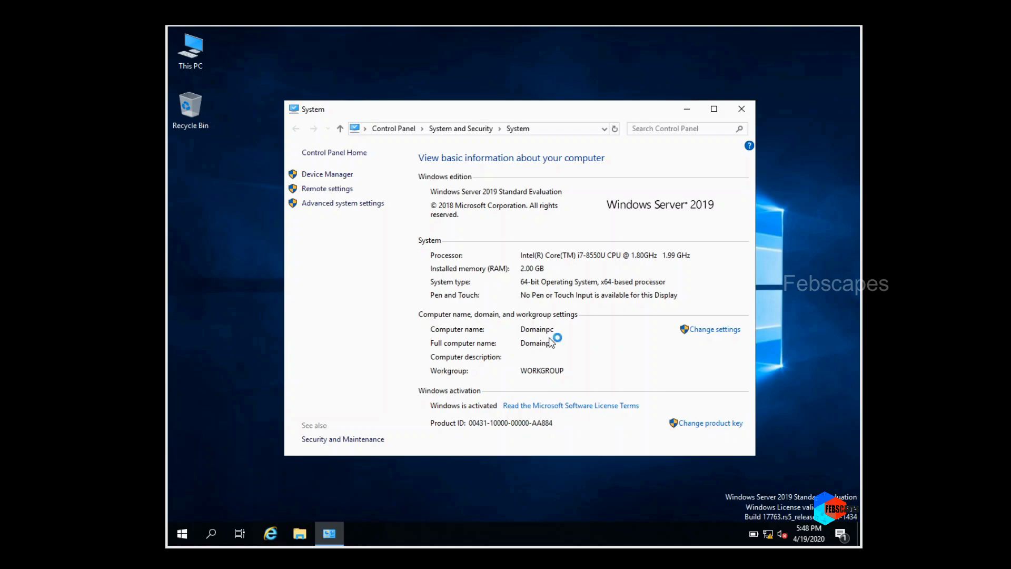
pyautogui.click(741, 111)
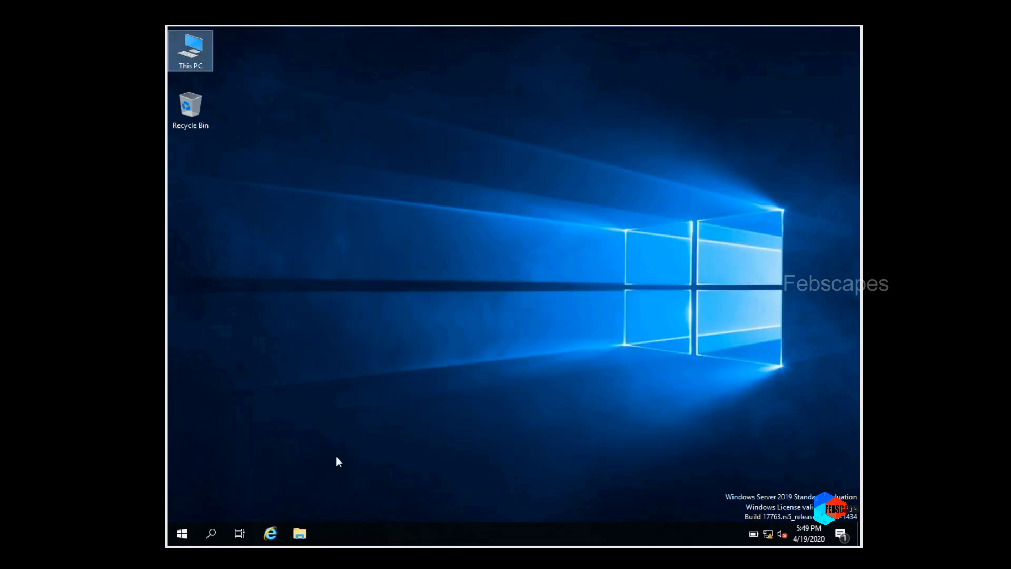
# Open Server Manager, dismiss its startup message and launch the Add Roles and Features wizard
pyautogui.click(177, 535)
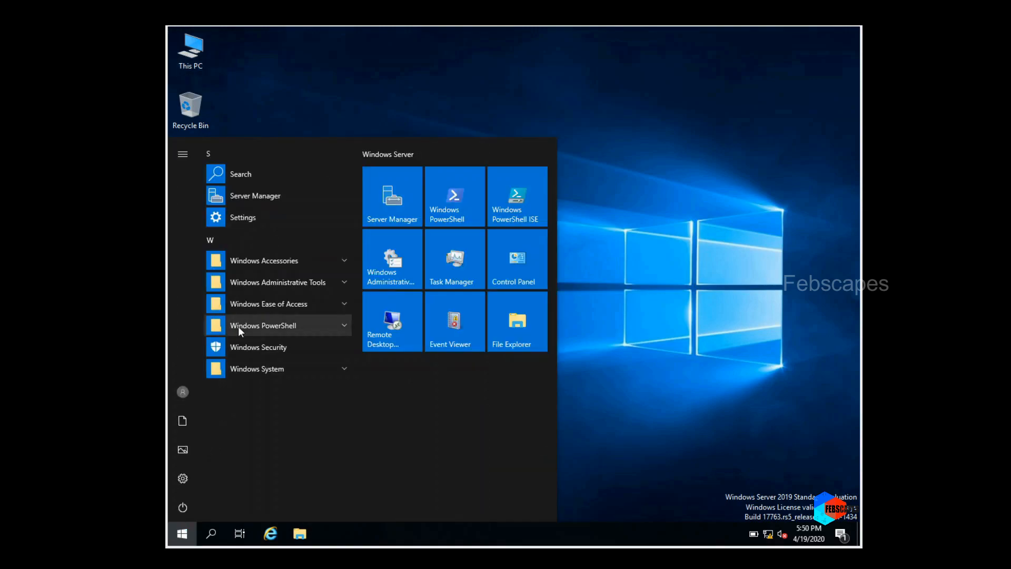
pyautogui.click(266, 202)
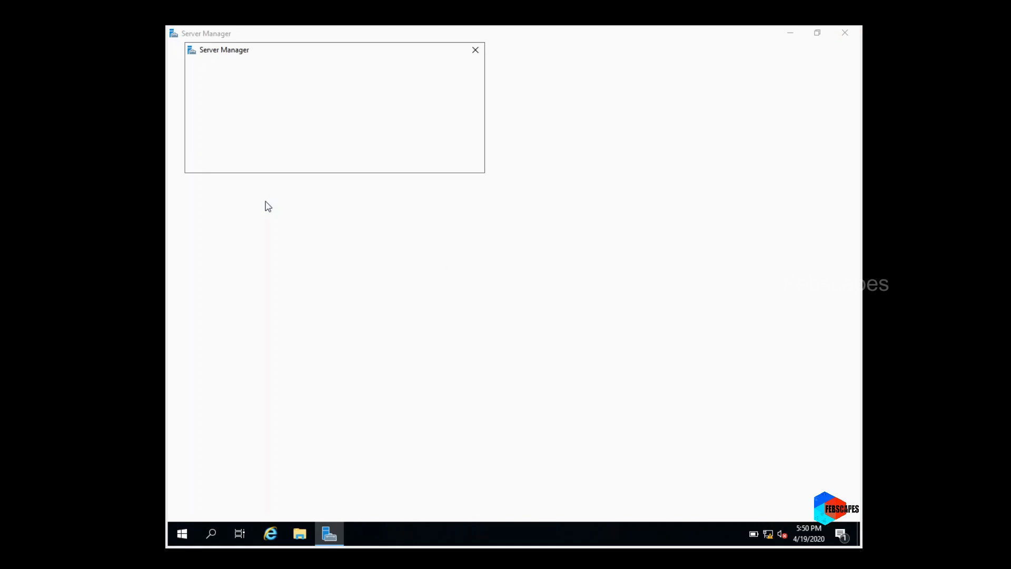
pyautogui.click(475, 51)
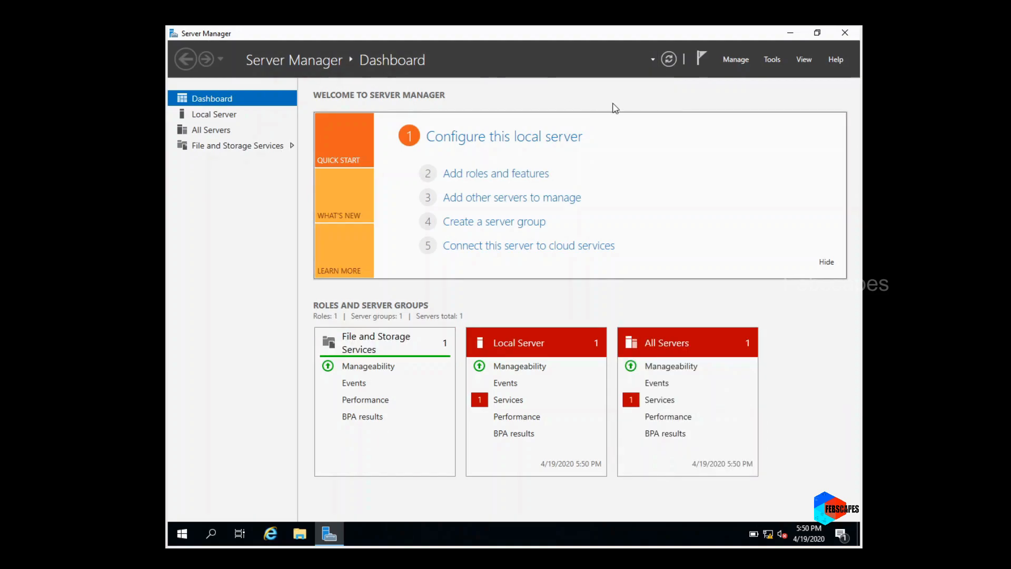
pyautogui.click(735, 60)
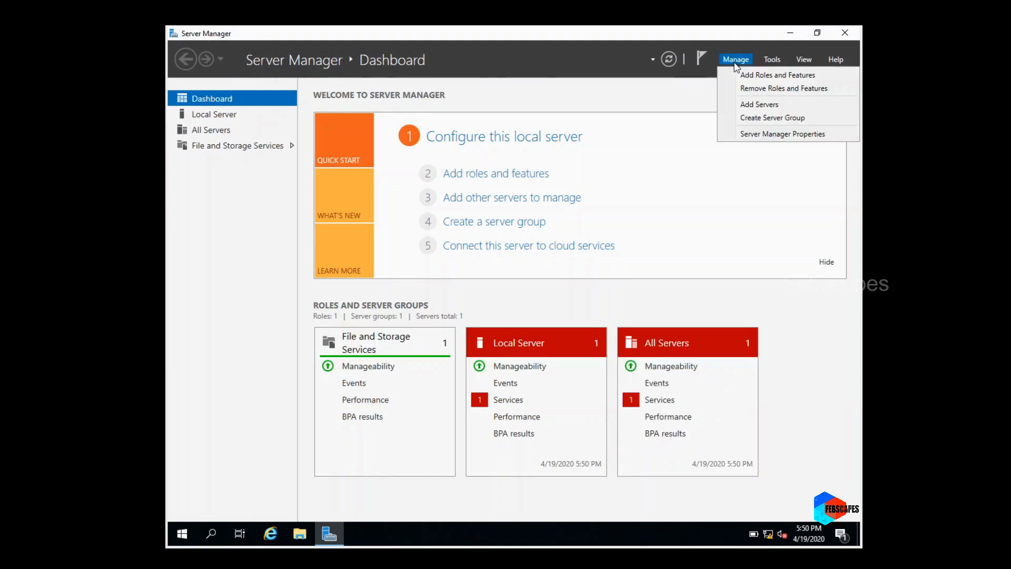
pyautogui.click(772, 80)
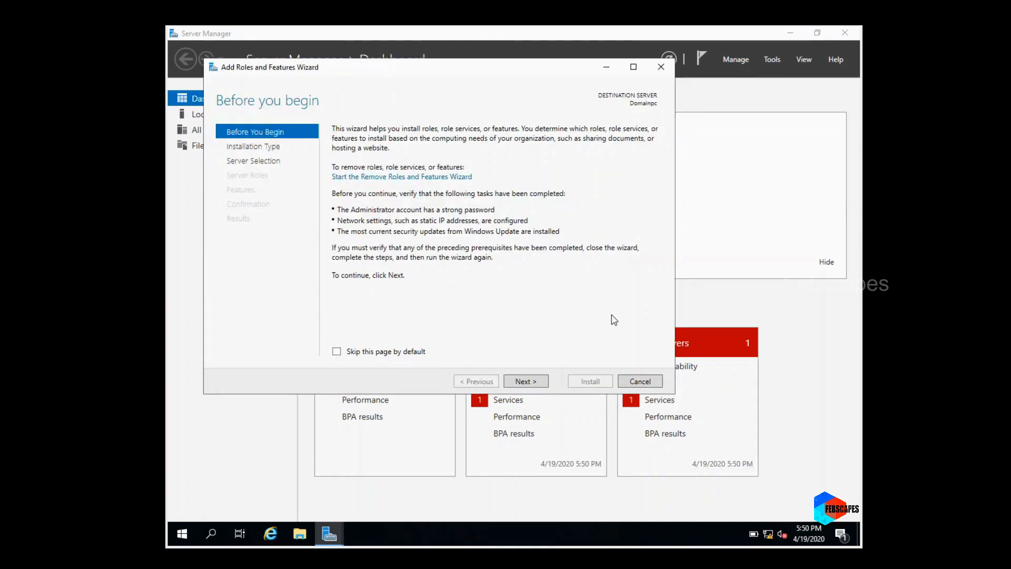
# Choose a role-based or feature-based installation with Domainpc from the server pool as the destination server
pyautogui.click(526, 382)
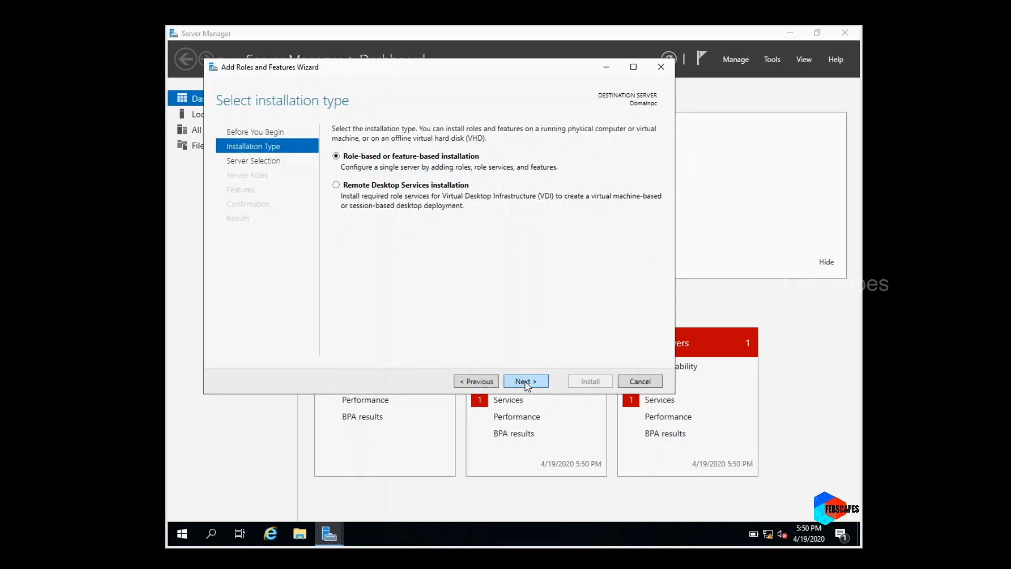
pyautogui.click(526, 382)
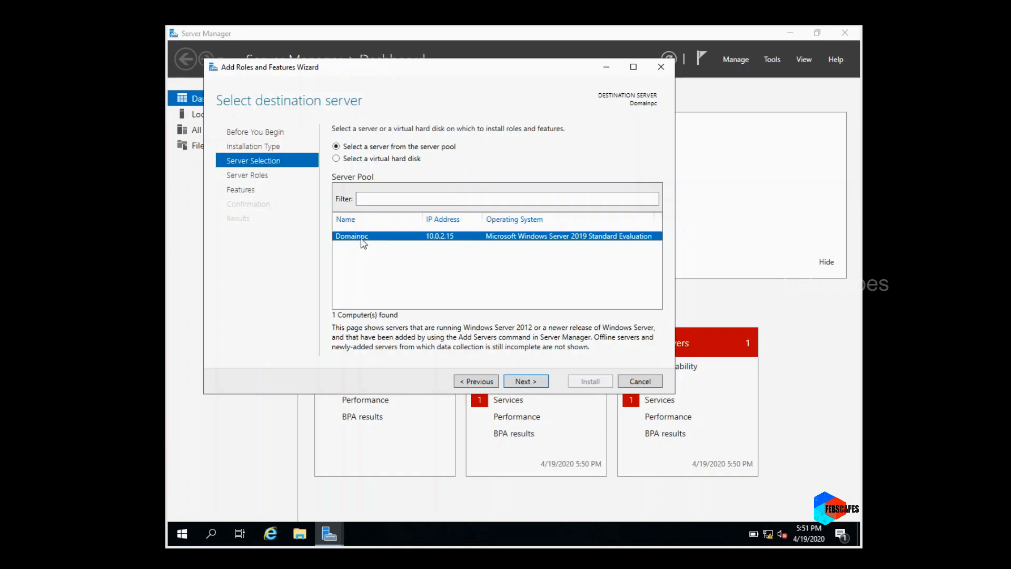
pyautogui.click(522, 381)
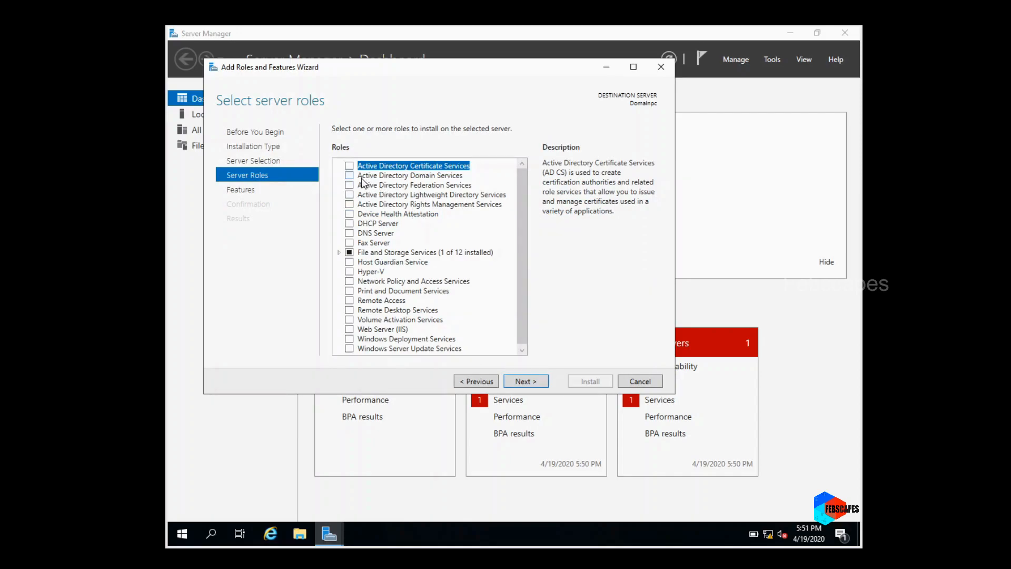
# Install the Active Directory Domain Services role with its required features and management tools, then close the finished wizard
pyautogui.click(351, 177)
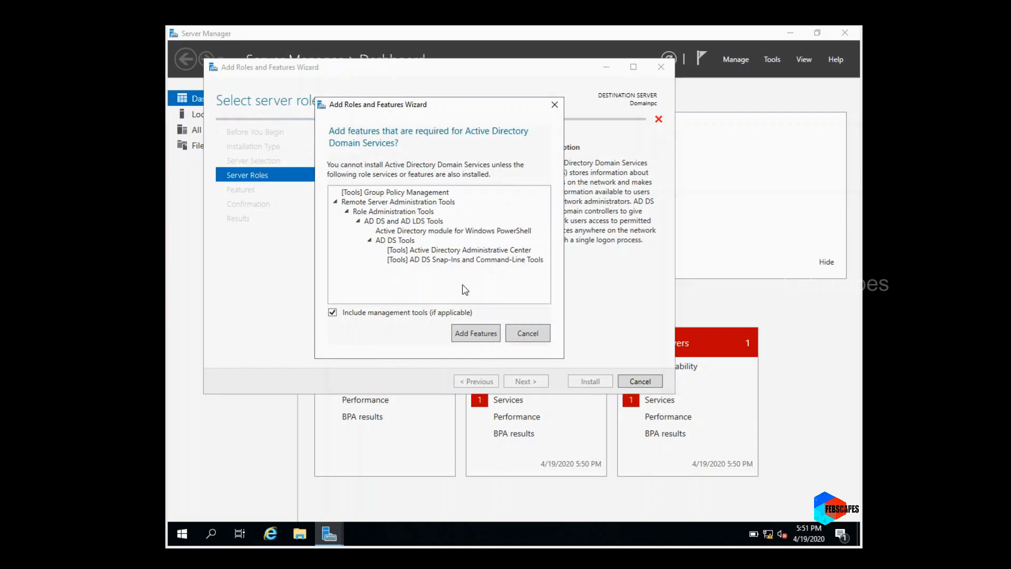
pyautogui.click(480, 334)
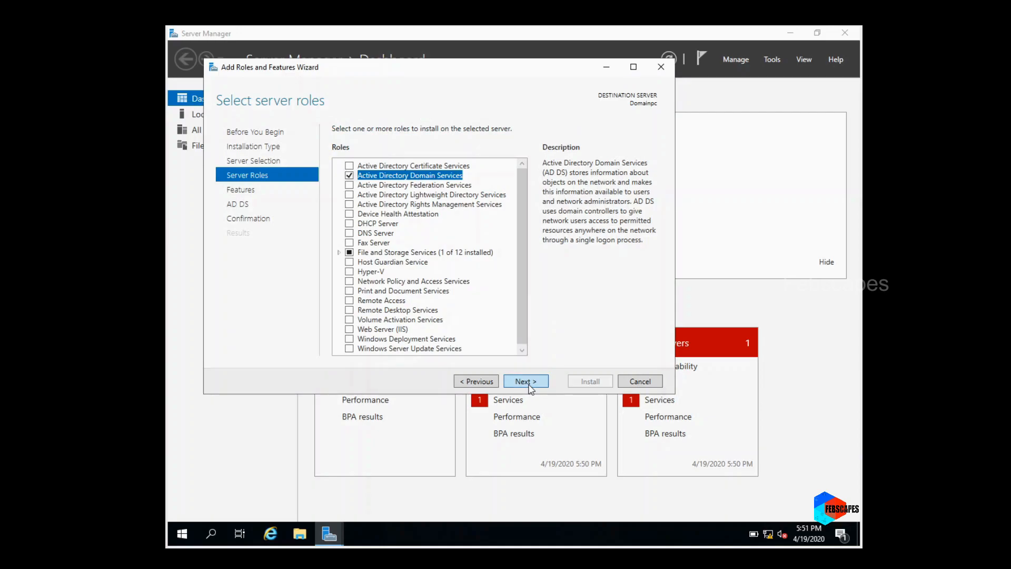
pyautogui.click(526, 381)
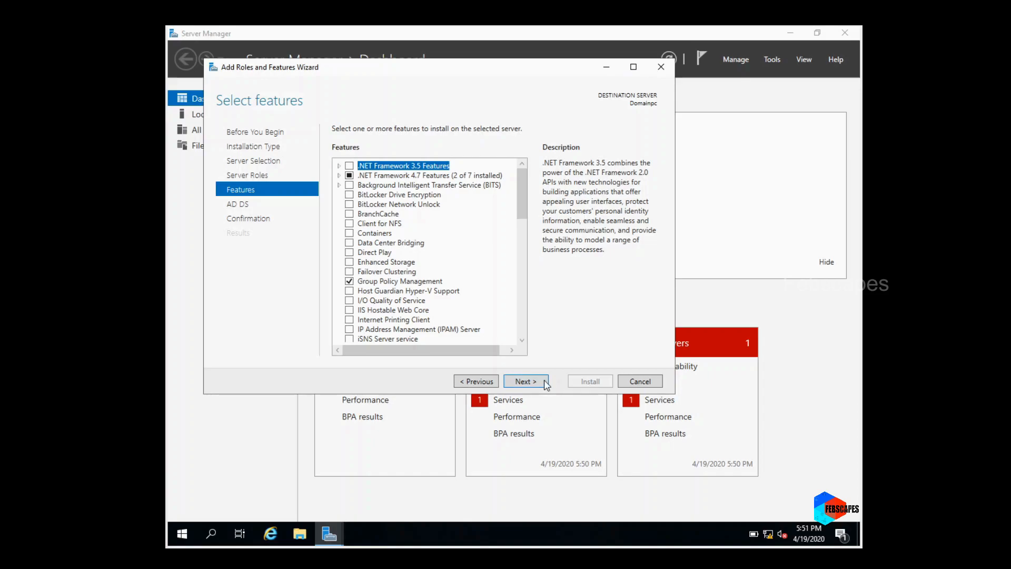
pyautogui.click(532, 384)
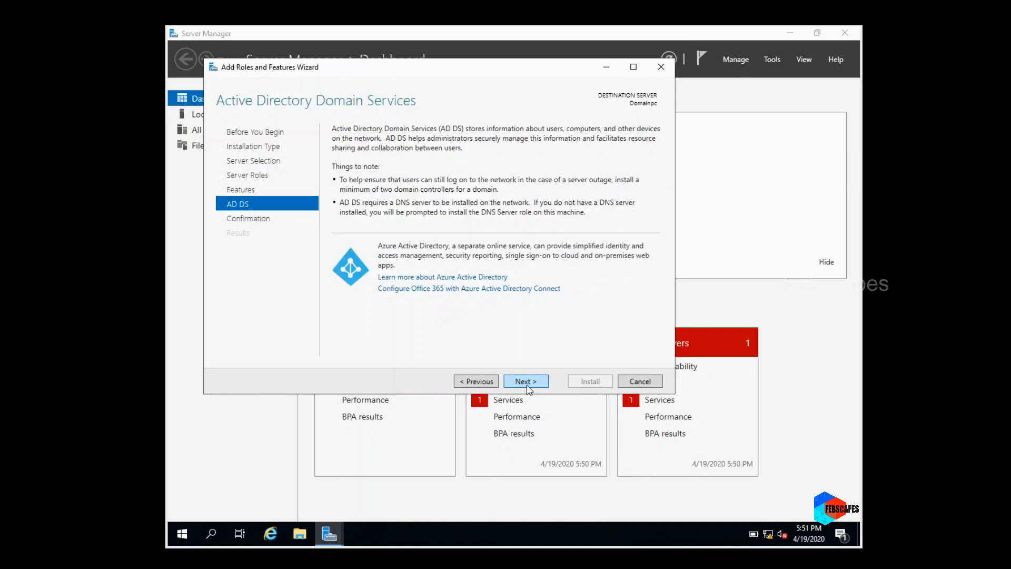
pyautogui.click(529, 390)
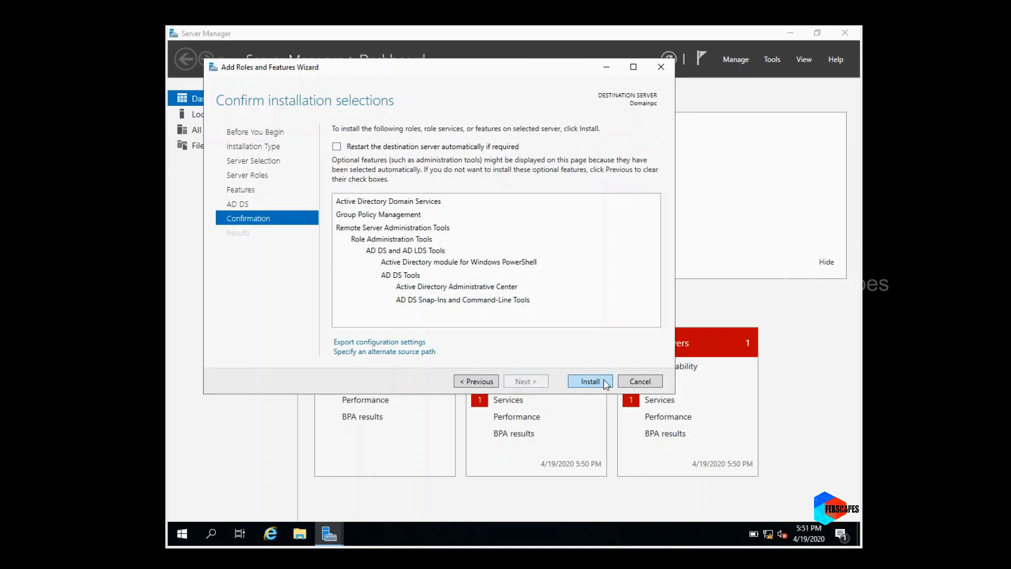
pyautogui.click(590, 381)
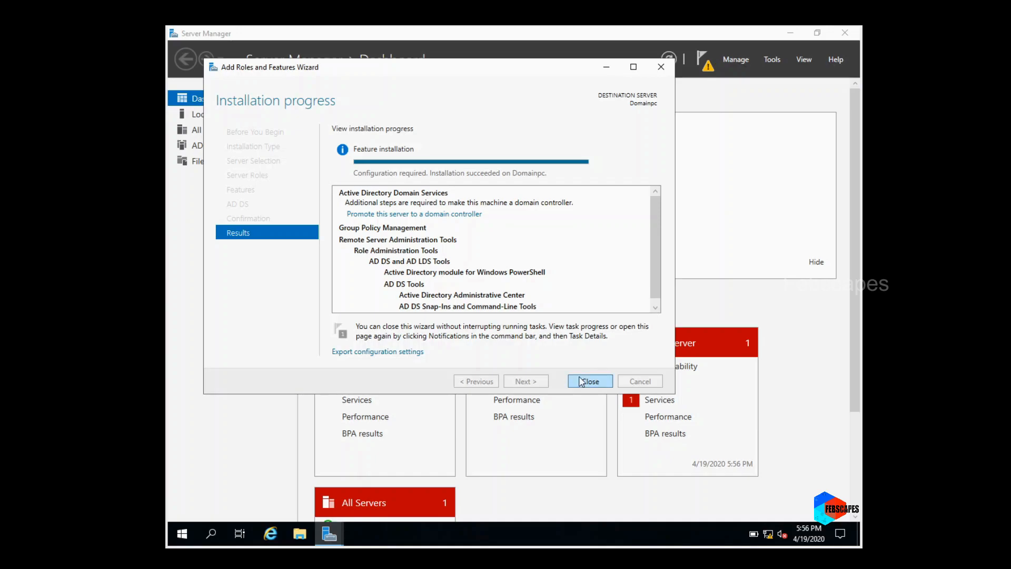
pyautogui.click(600, 384)
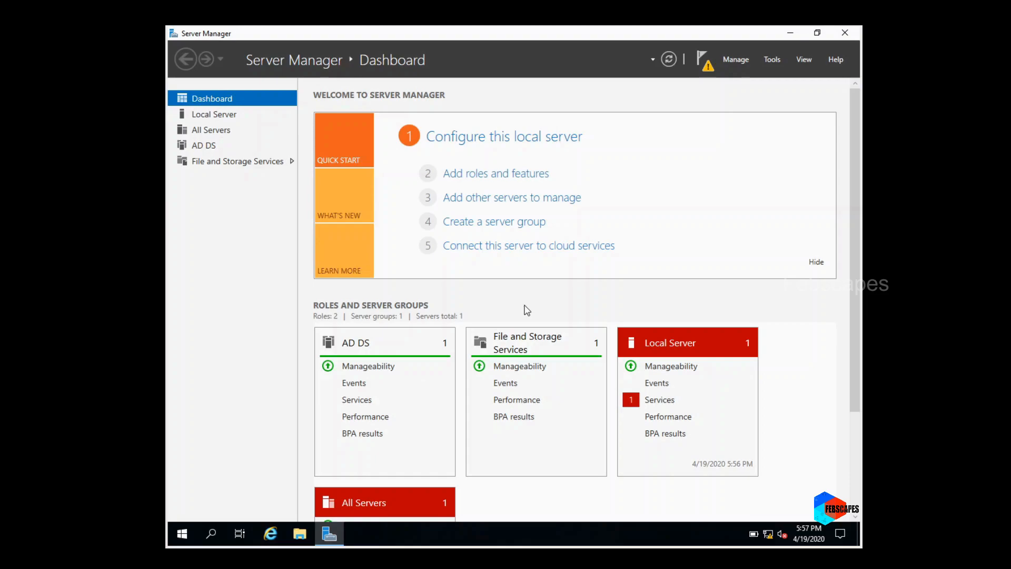
# Start promoting the server to a domain controller, adding a new forest with the root domain name febscapes.local
pyautogui.click(707, 60)
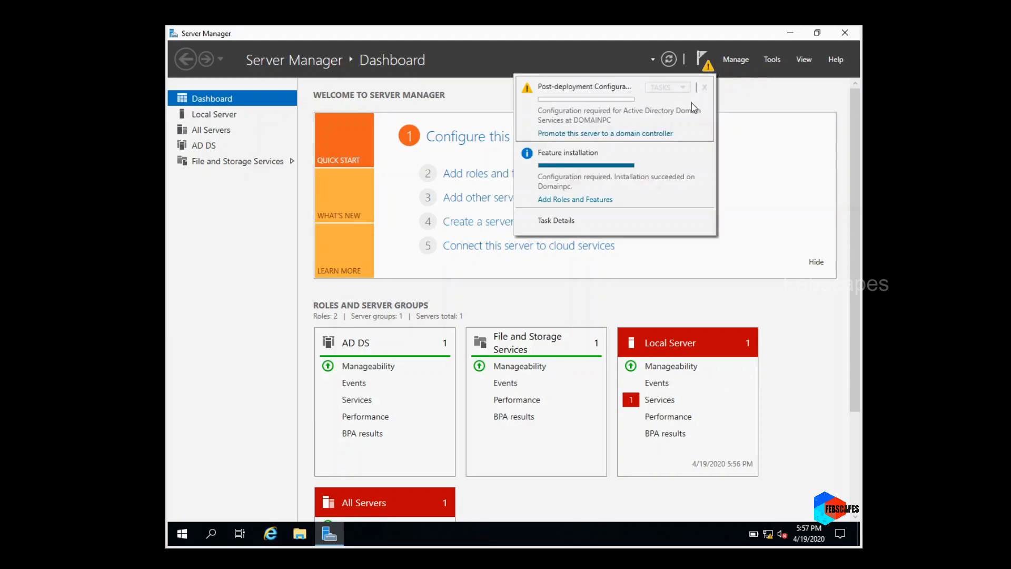
pyautogui.click(598, 135)
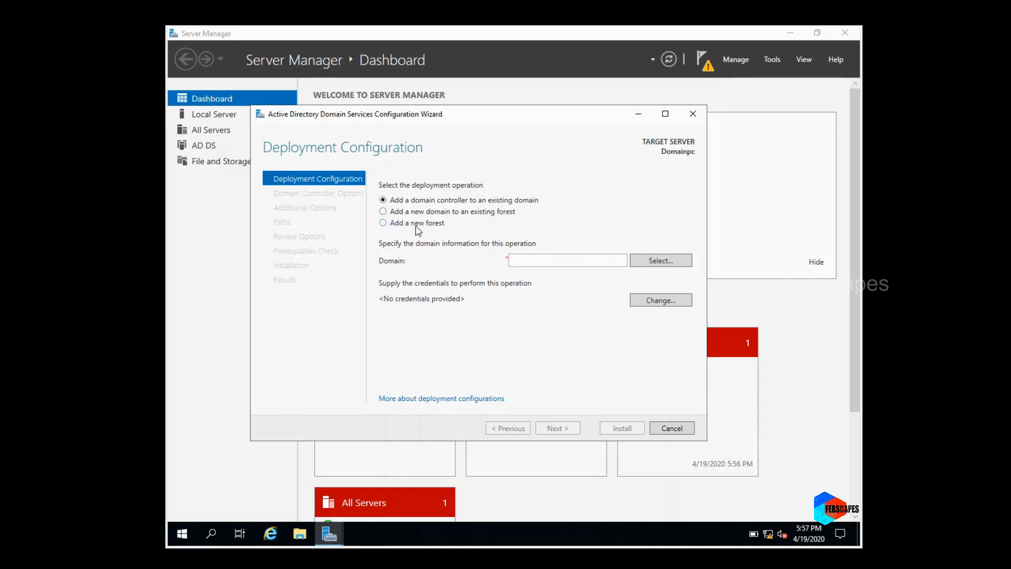
pyautogui.click(415, 225)
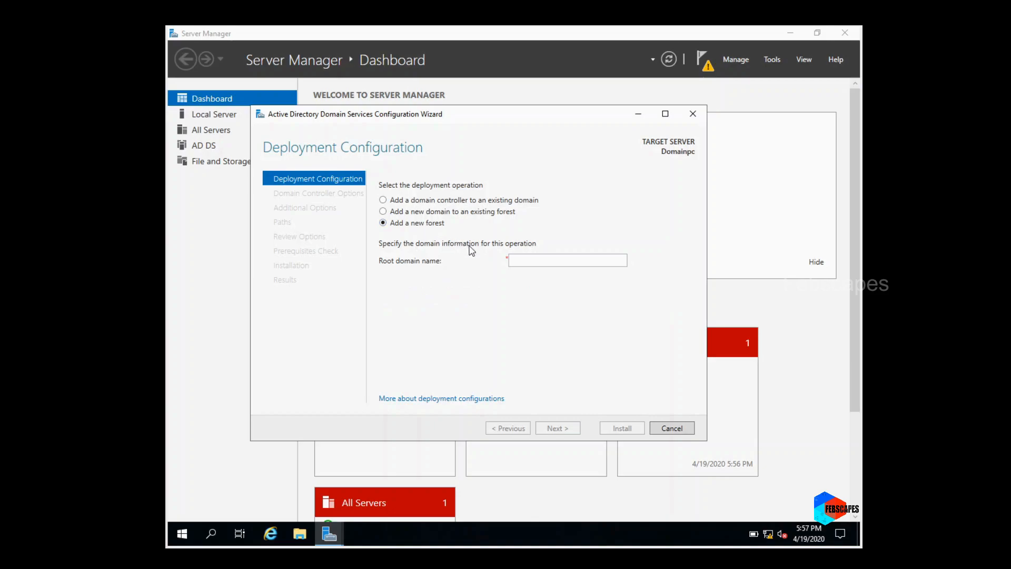
pyautogui.click(533, 260)
pyautogui.write('febscapes.local')
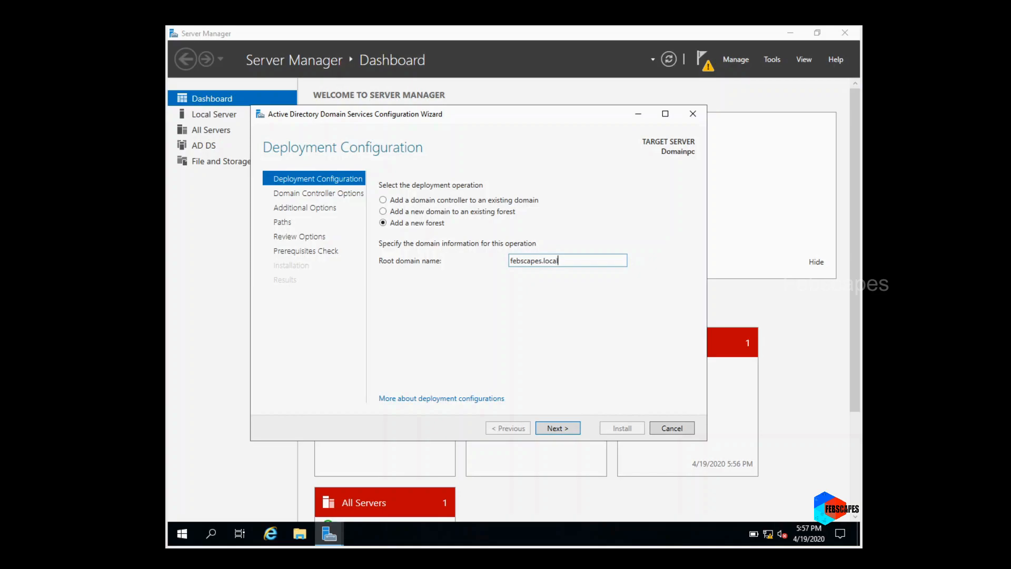
pyautogui.click(560, 429)
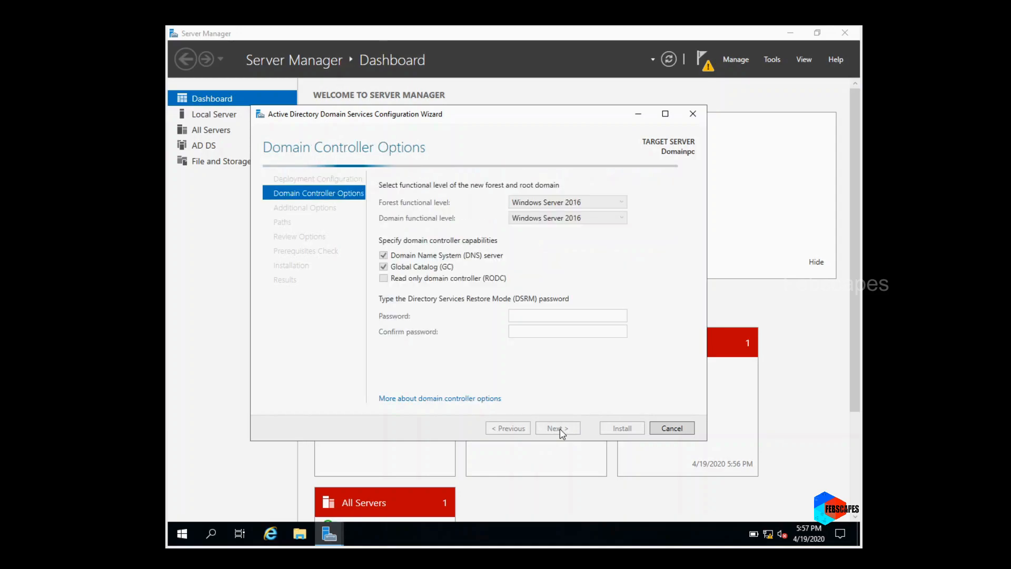
# Enter and confirm the Directory Services Restore Mode password, keeping the default Windows Server 2016 functional levels and DNS server capability
pyautogui.click(526, 314)
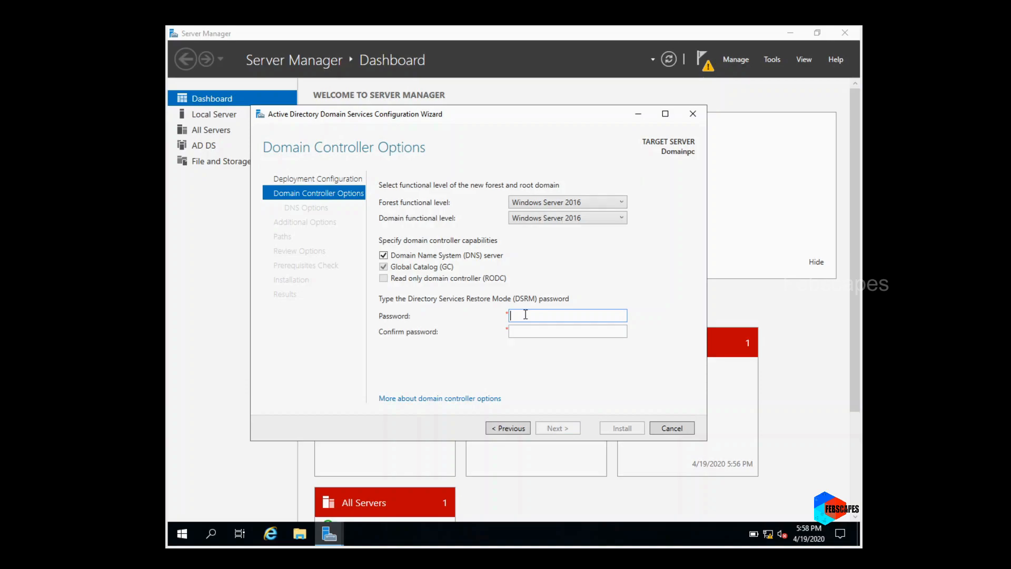
pyautogui.write('********')
pyautogui.press('Tab')
pyautogui.write('********')
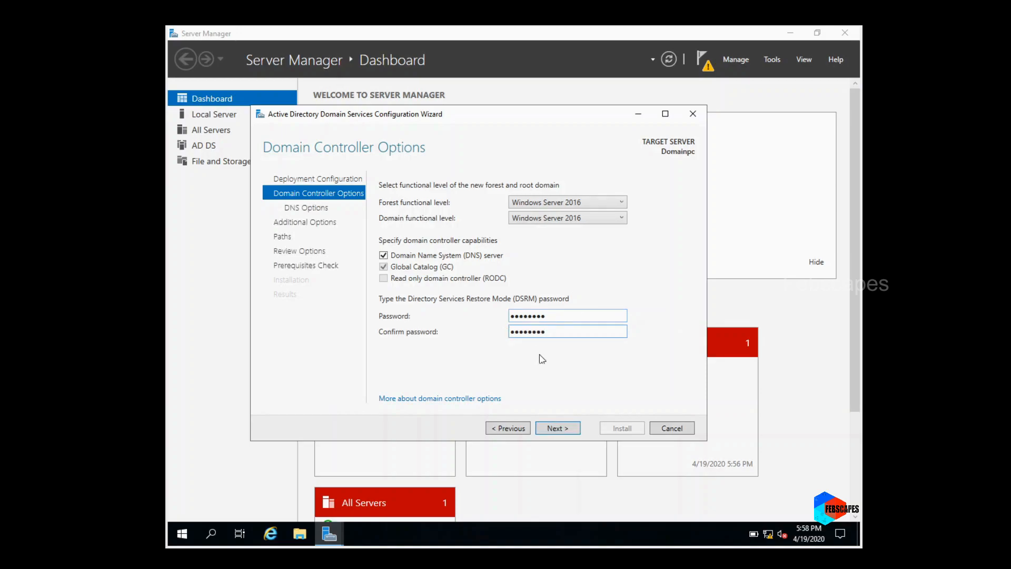
pyautogui.click(563, 428)
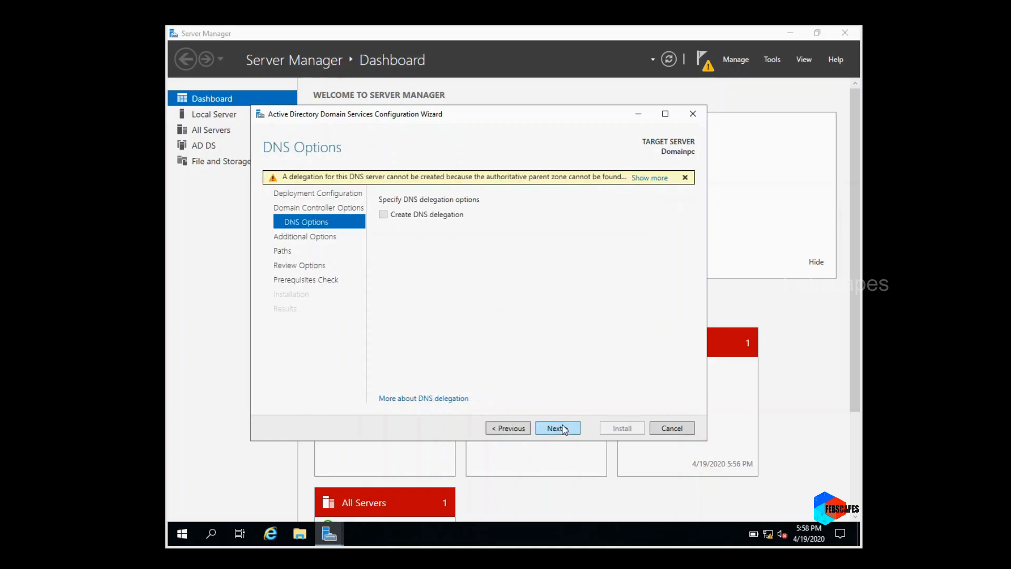
# Accept the DNS options without delegation, the NetBIOS domain name FEBSCAPES and the default database, log and SYSVOL folders
pyautogui.click(562, 425)
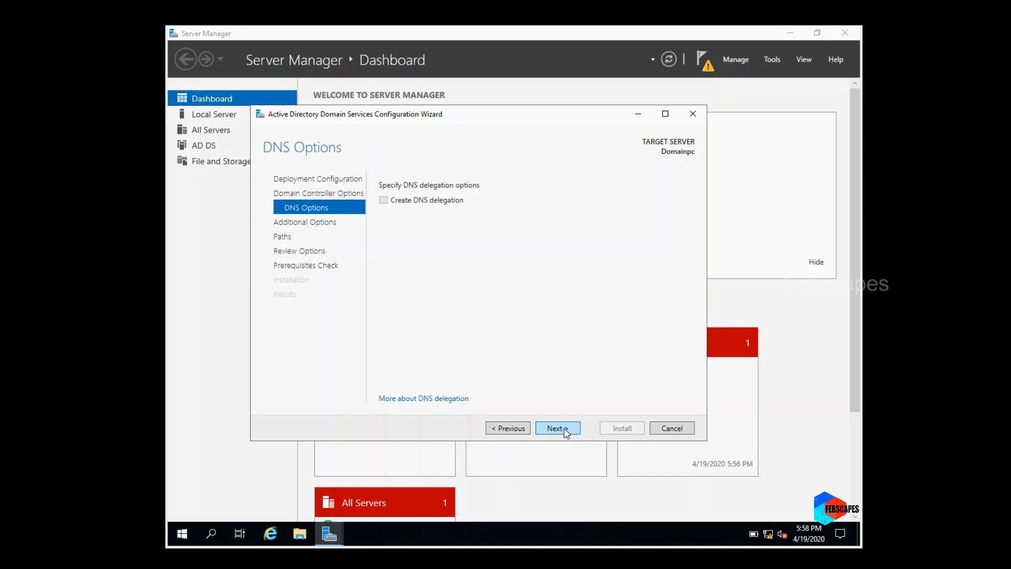
pyautogui.click(564, 429)
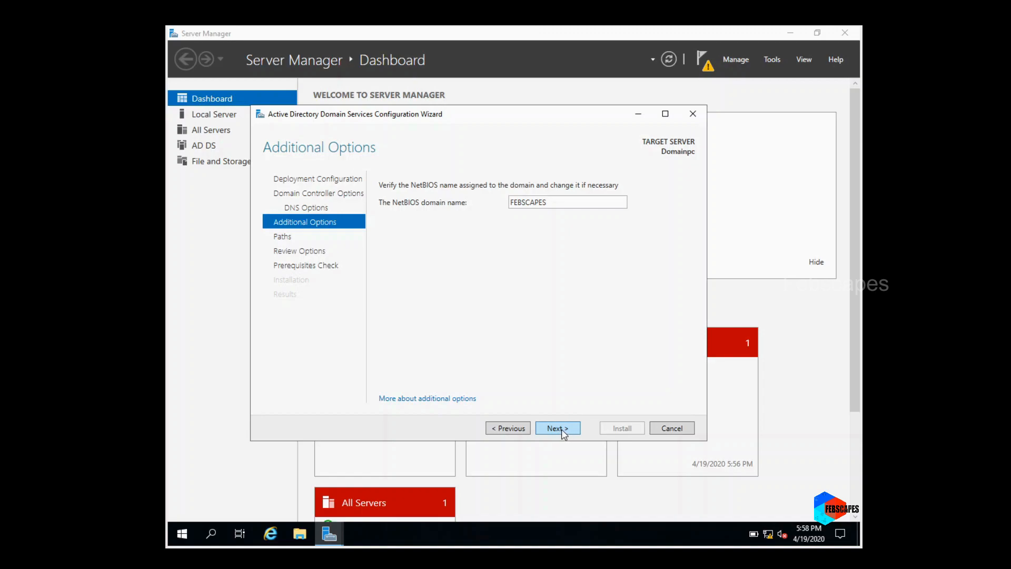
pyautogui.click(563, 433)
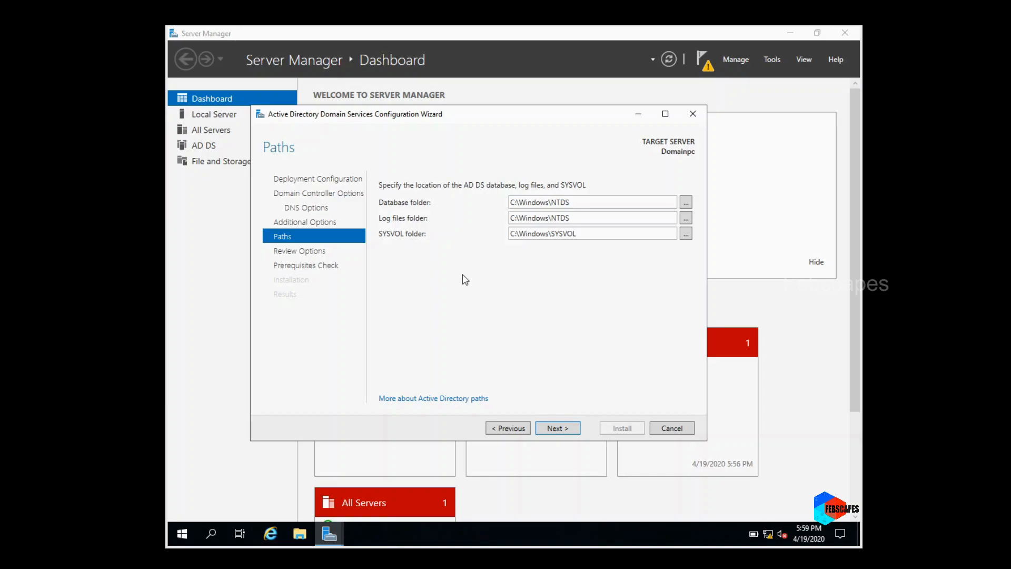
pyautogui.click(557, 428)
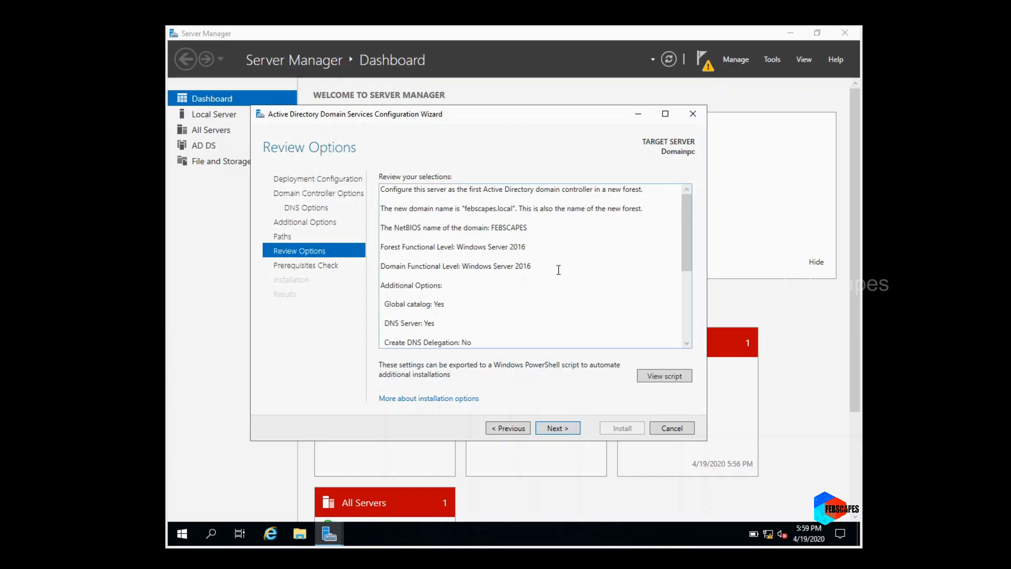
# Review the full summary of domain controller selections and proceed to the prerequisites check
pyautogui.scroll(-1, 558, 269)
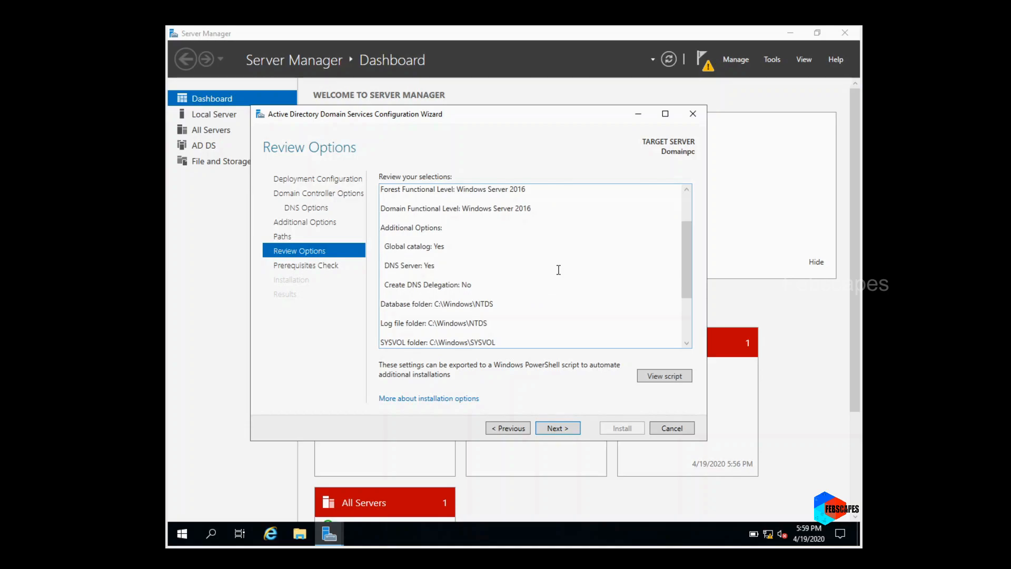
pyautogui.scroll(-2, 558, 269)
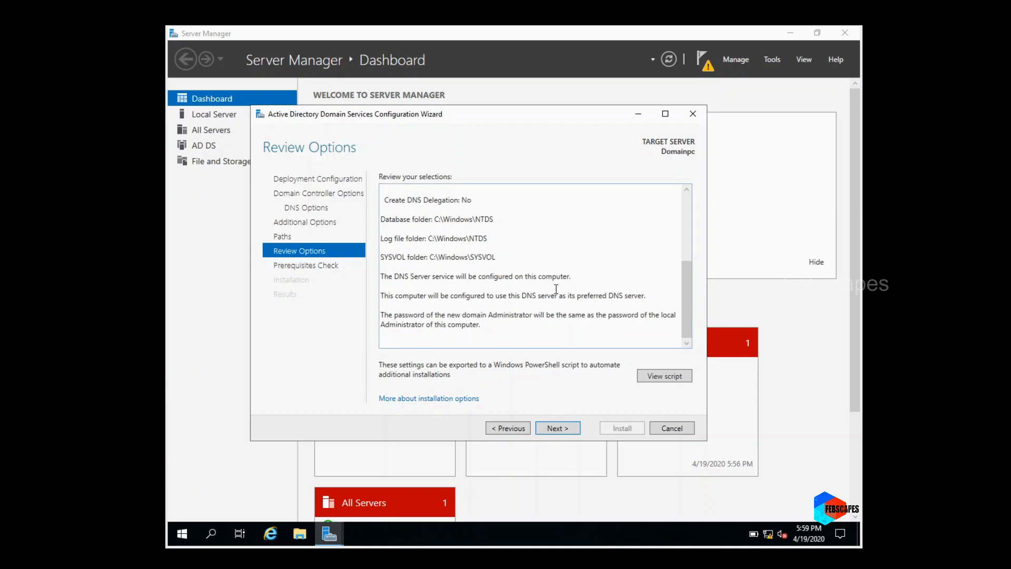
pyautogui.scroll(4, 556, 289)
pyautogui.scroll(-4, 556, 288)
pyautogui.click(557, 429)
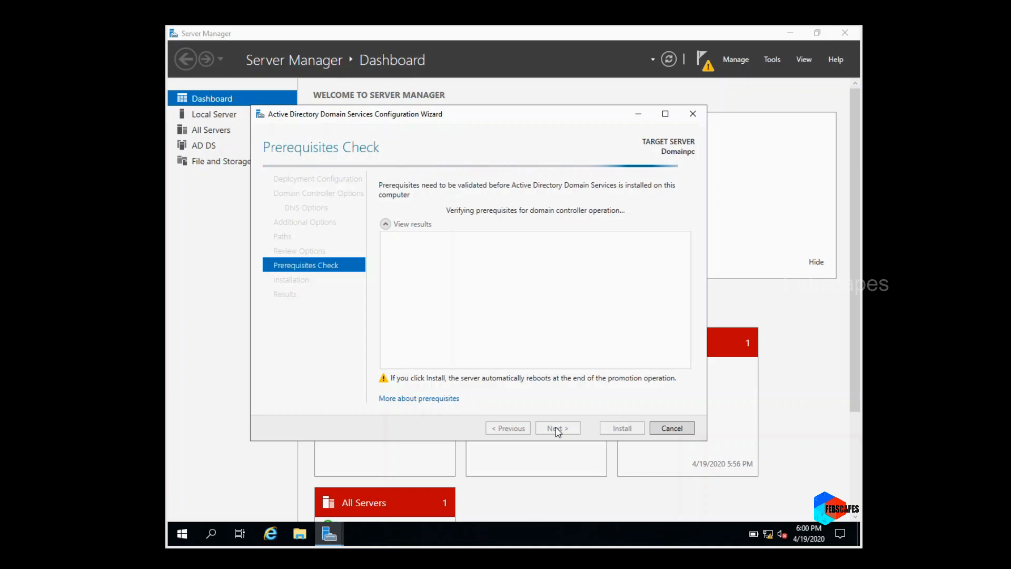
# Install the domain controller configuration after the prerequisites check and close the sign-out notice for the automatic restart
pyautogui.scroll(-1, 551, 347)
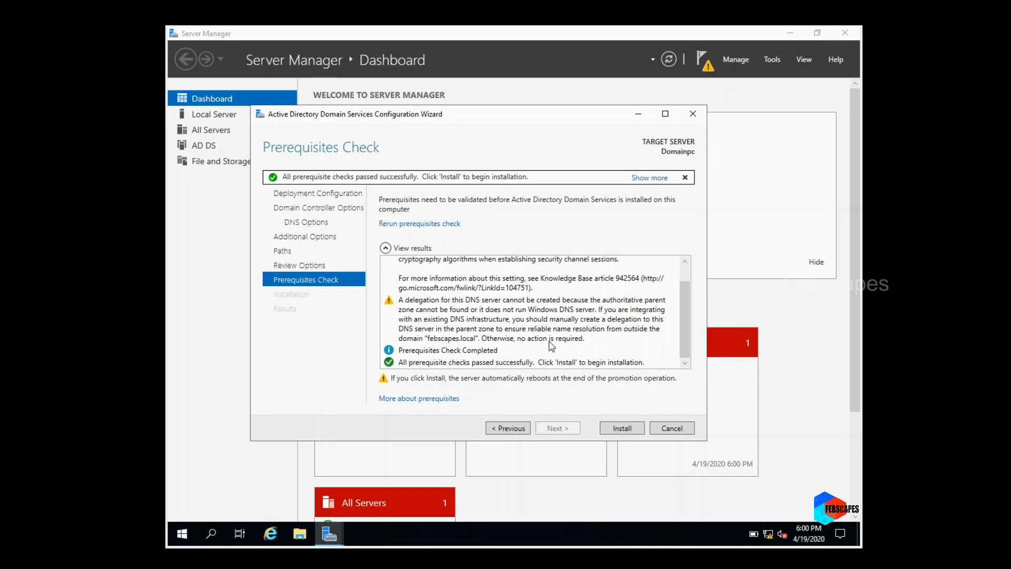
pyautogui.click(625, 429)
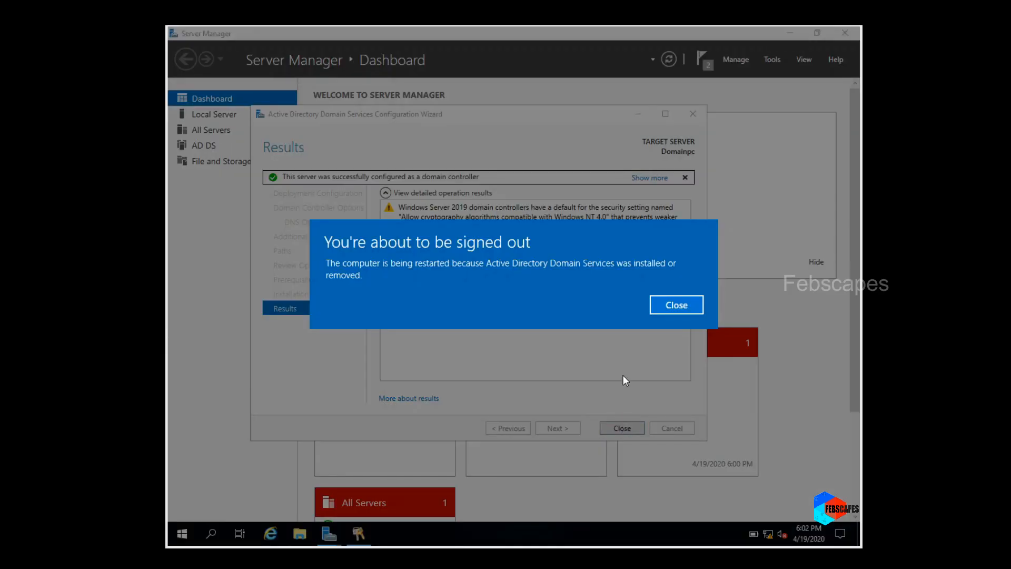
pyautogui.click(668, 305)
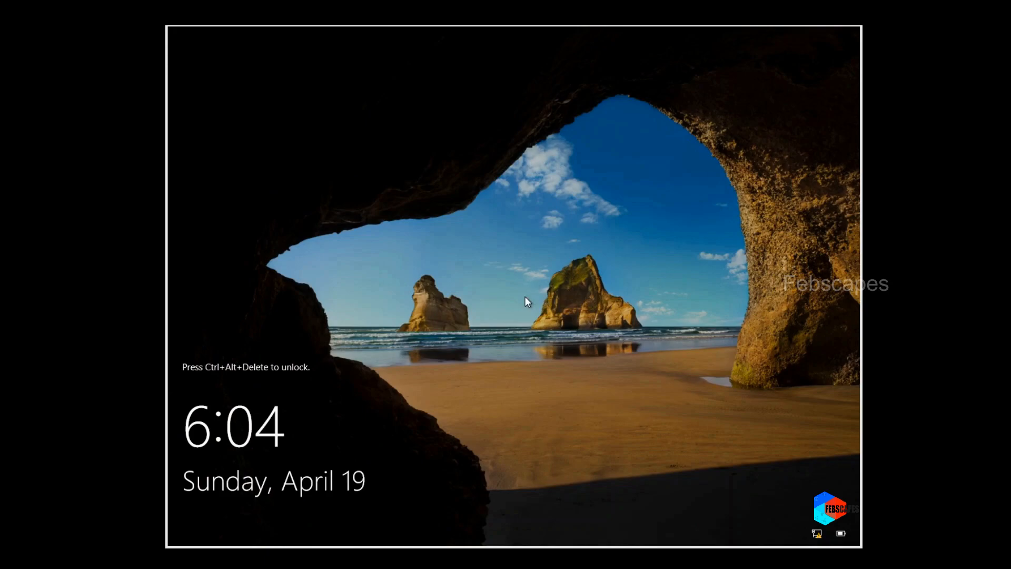
# Unlock the restarted server and sign in to the FEBSCAPES domain's Administrator account with its password
pyautogui.hotkey('ctrl', 'alt', 'Delete')
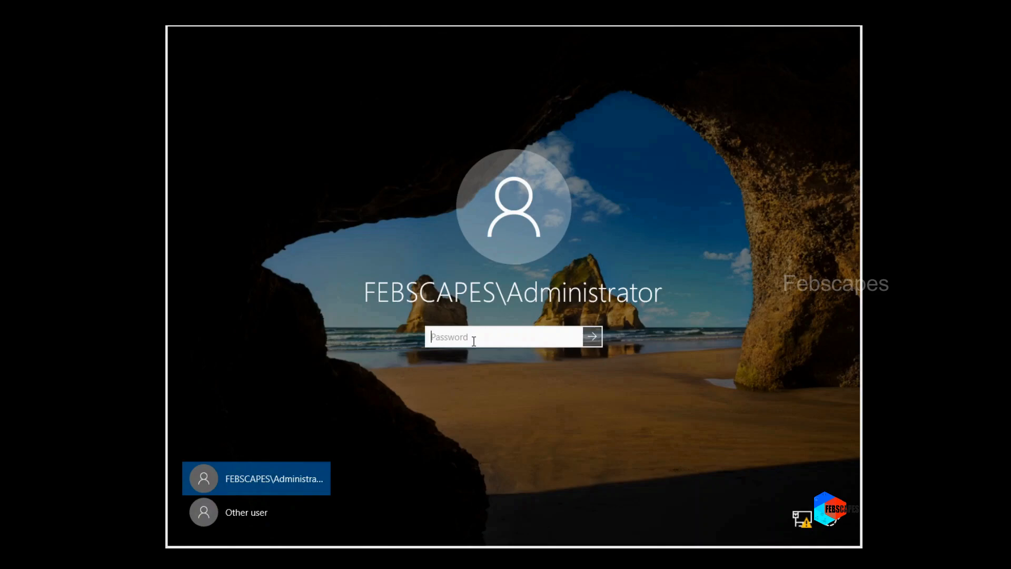
pyautogui.write('••••••••')
pyautogui.press('Return')
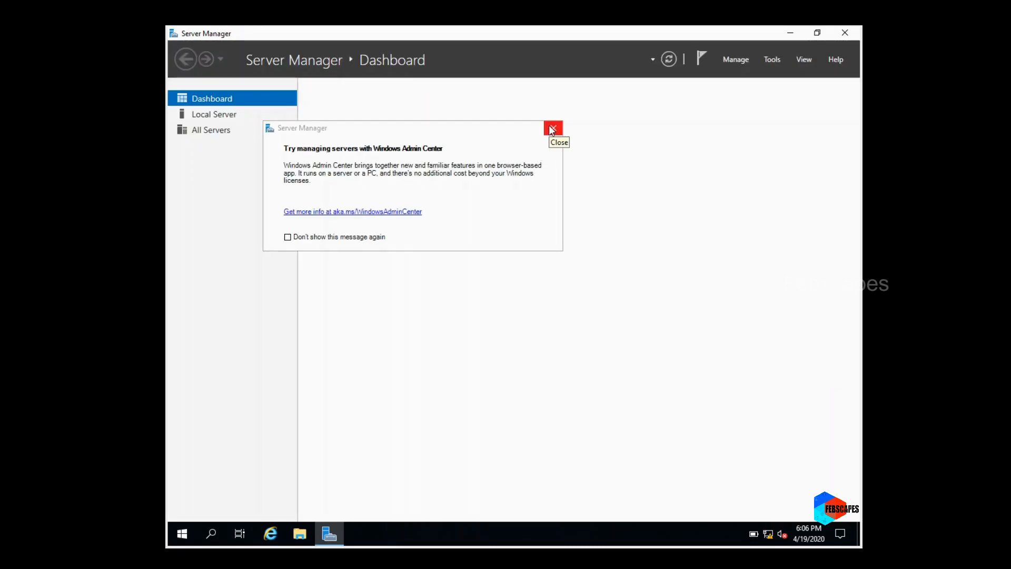
# Dismiss the Server Manager startup message, open Active Directory Users and Computers and show the contents of the febscapes.local domain
pyautogui.click(551, 129)
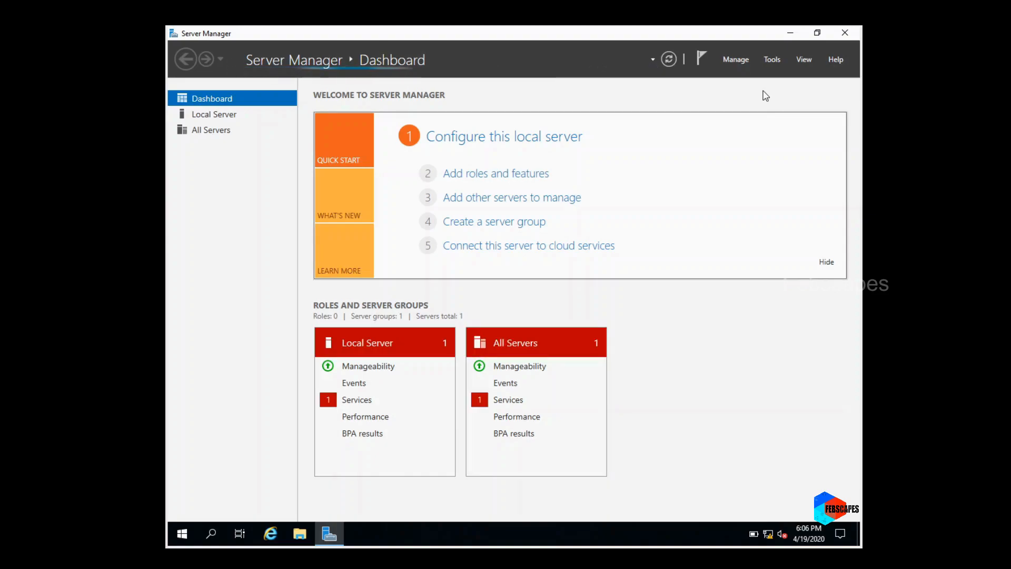
pyautogui.click(773, 59)
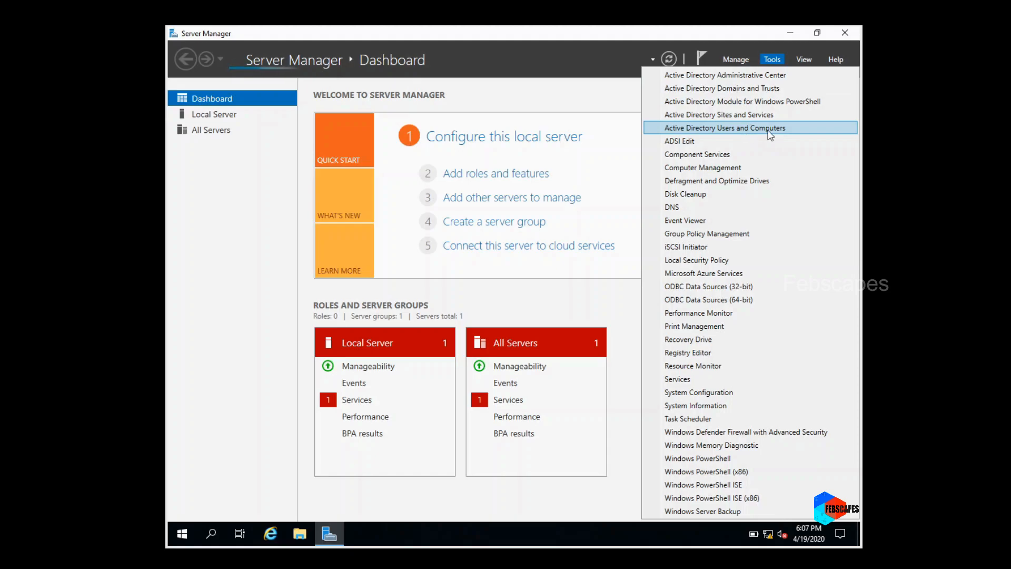
pyautogui.click(750, 129)
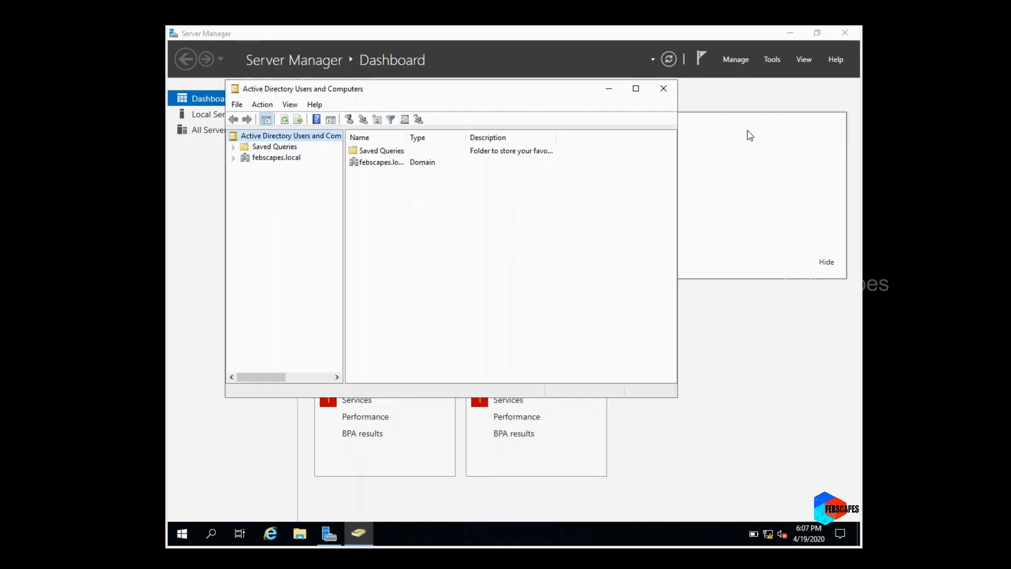
pyautogui.click(249, 158)
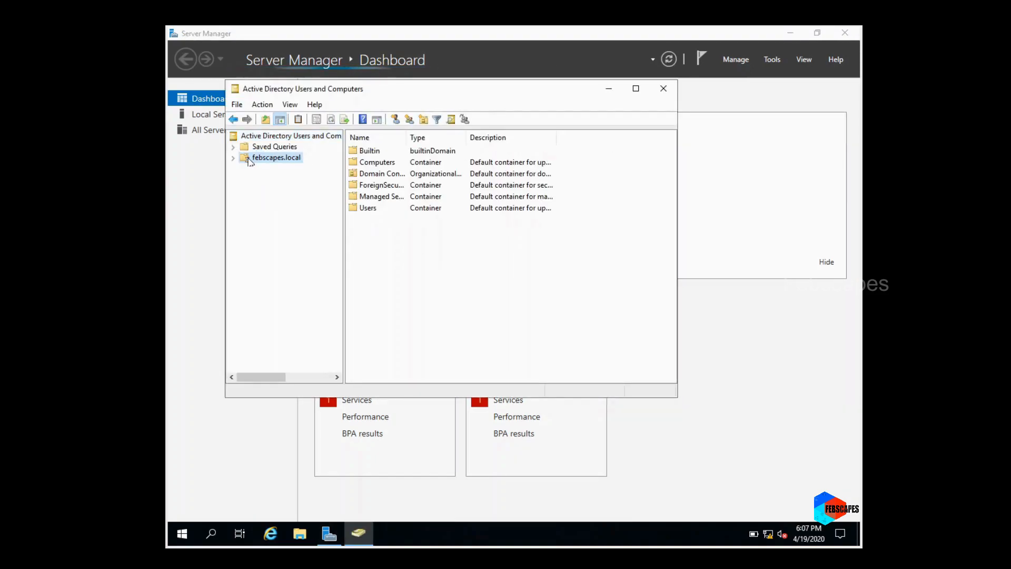